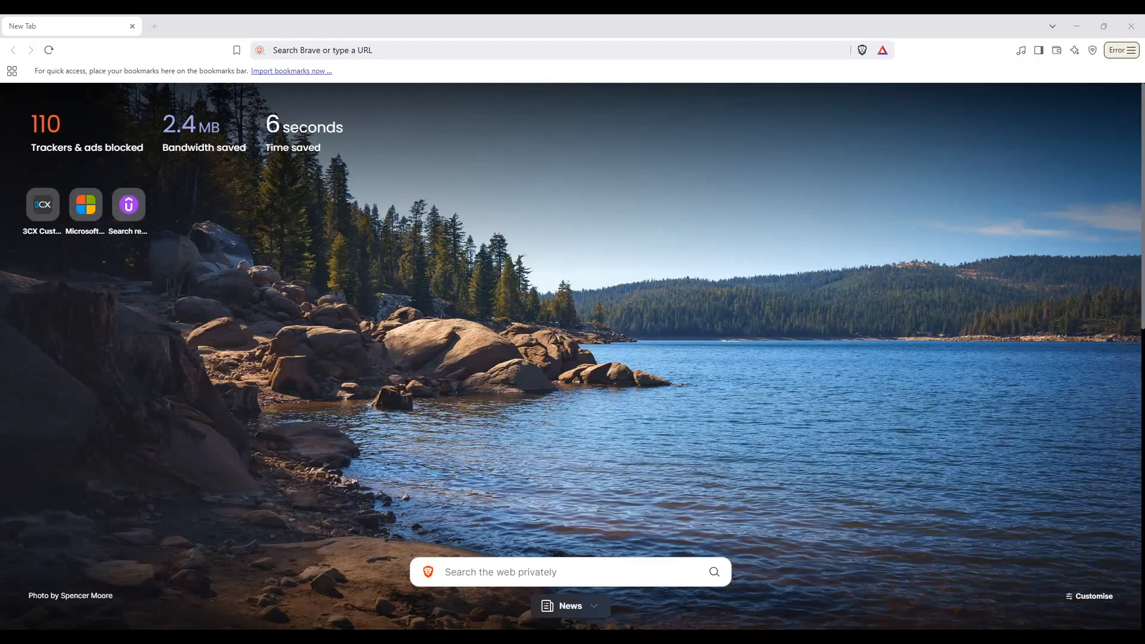
Step: Load the 3CX account-registration page from the pasted web address
click(388, 47)
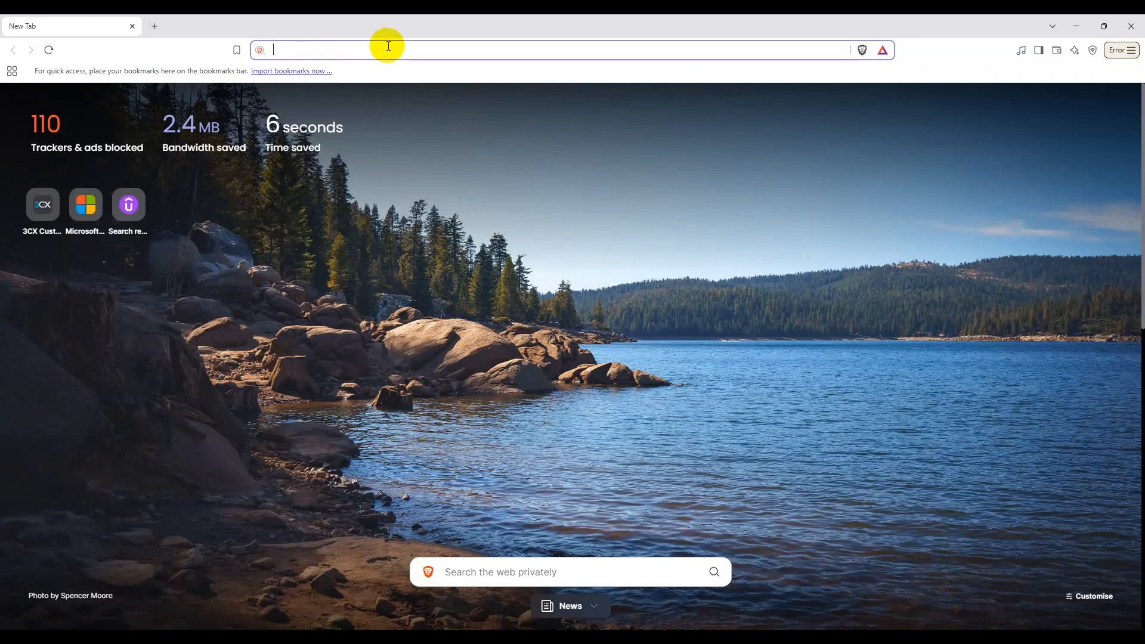
text(https://www.3cx.com/company/account-registration/)
key(Return)
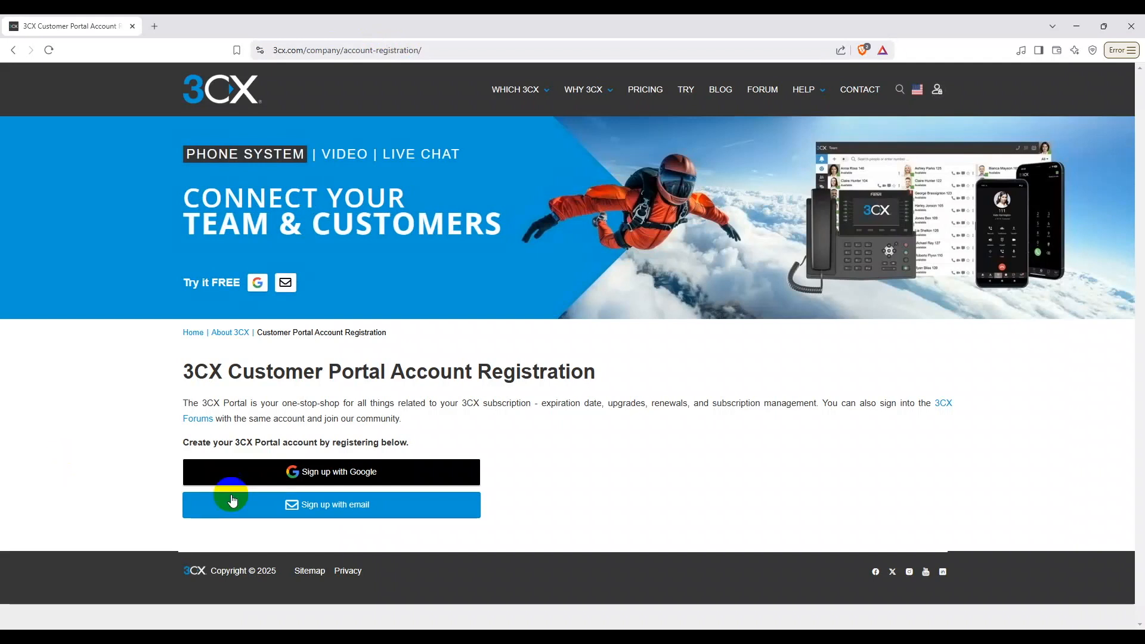
Step: Choose 'Sign up with Google' to bring up Google sign-in for 3CX Cloud
click(352, 473)
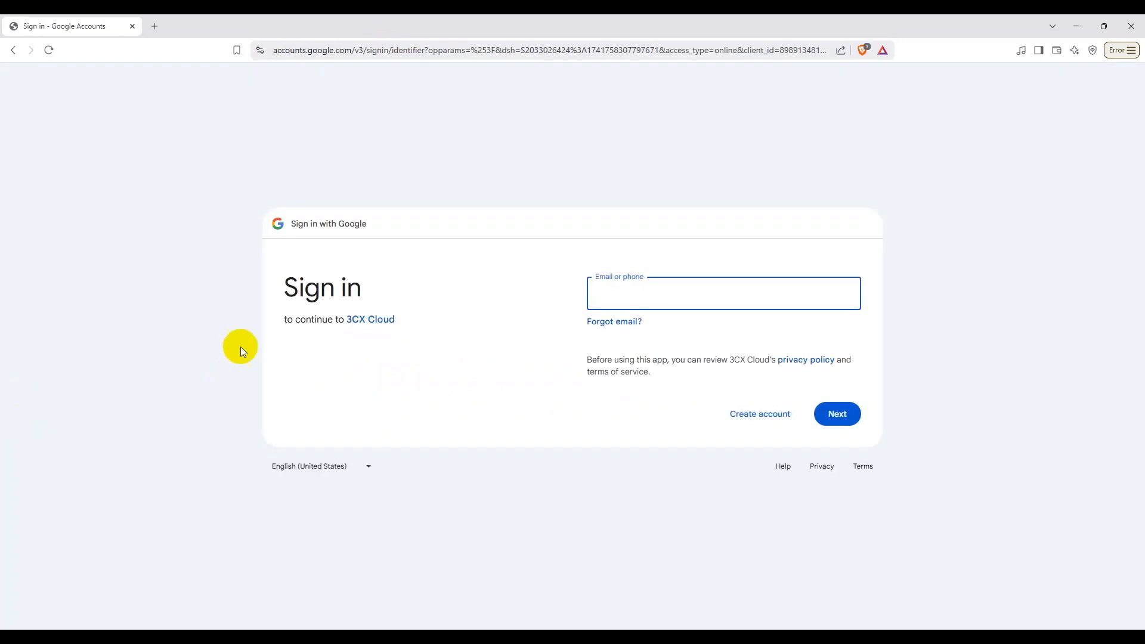
click(13, 50)
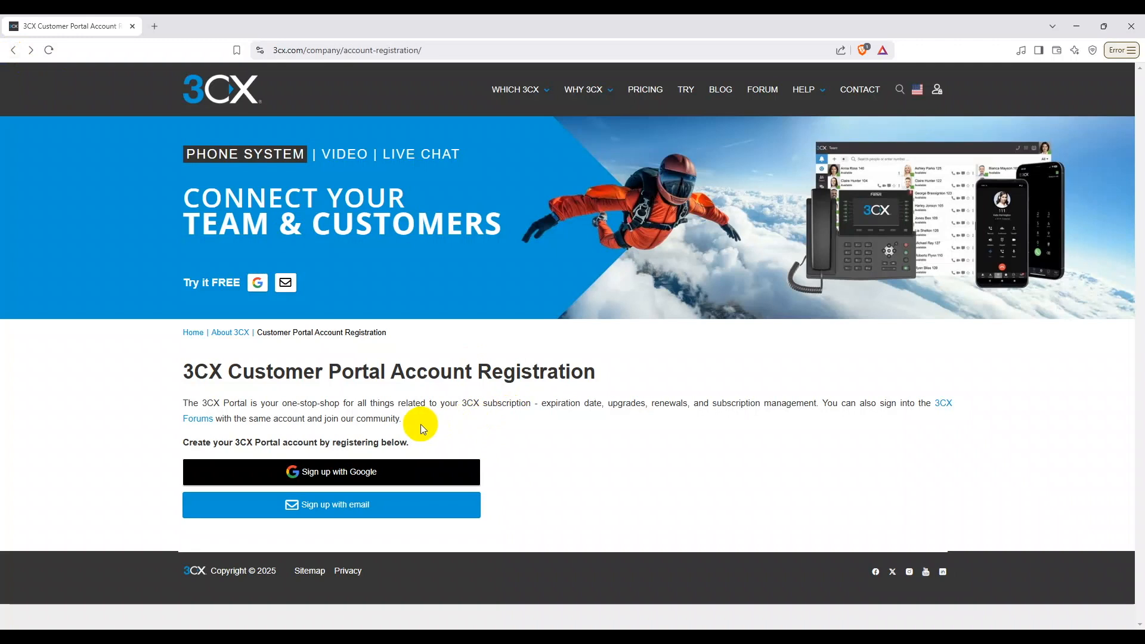
click(376, 472)
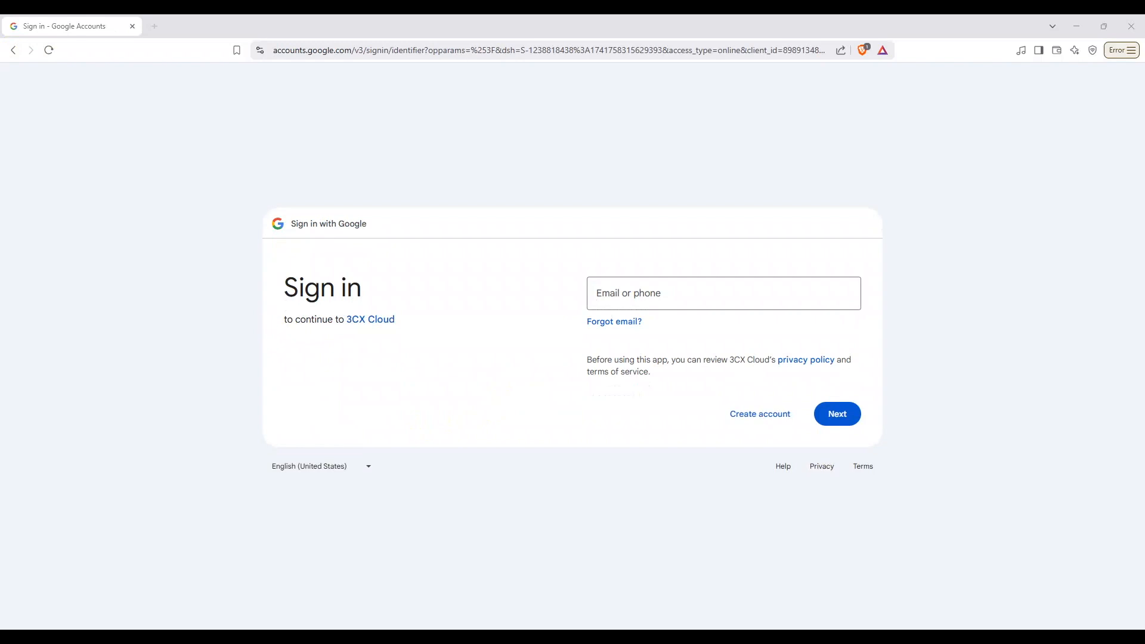
Step: Enter the Google account e-mail and continue
click(638, 298)
key(ctrl+v)
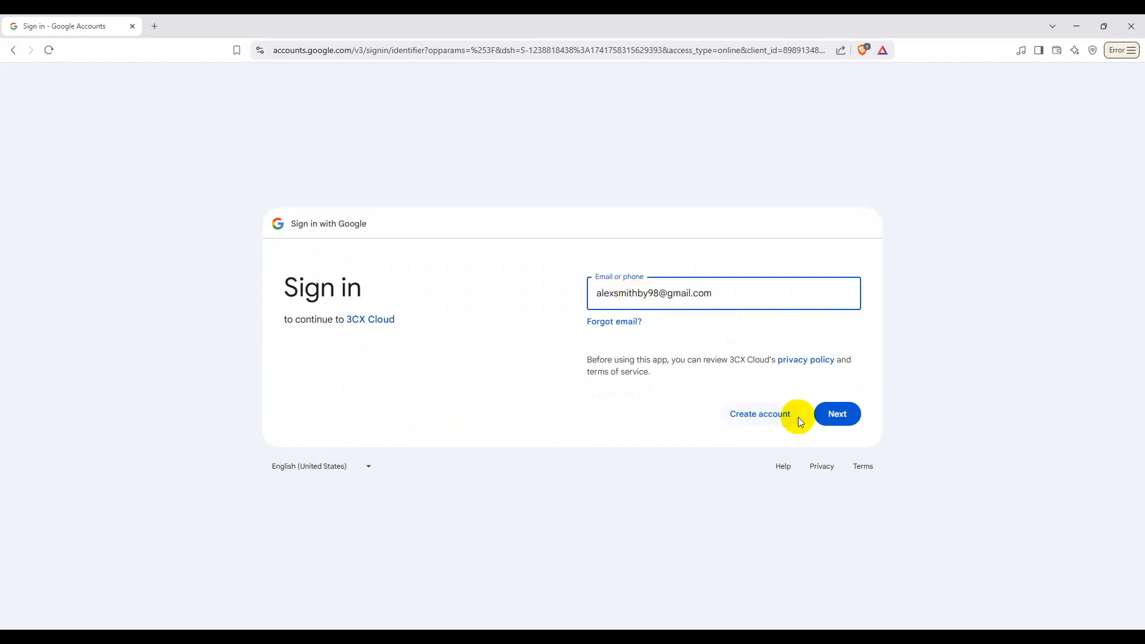
click(836, 414)
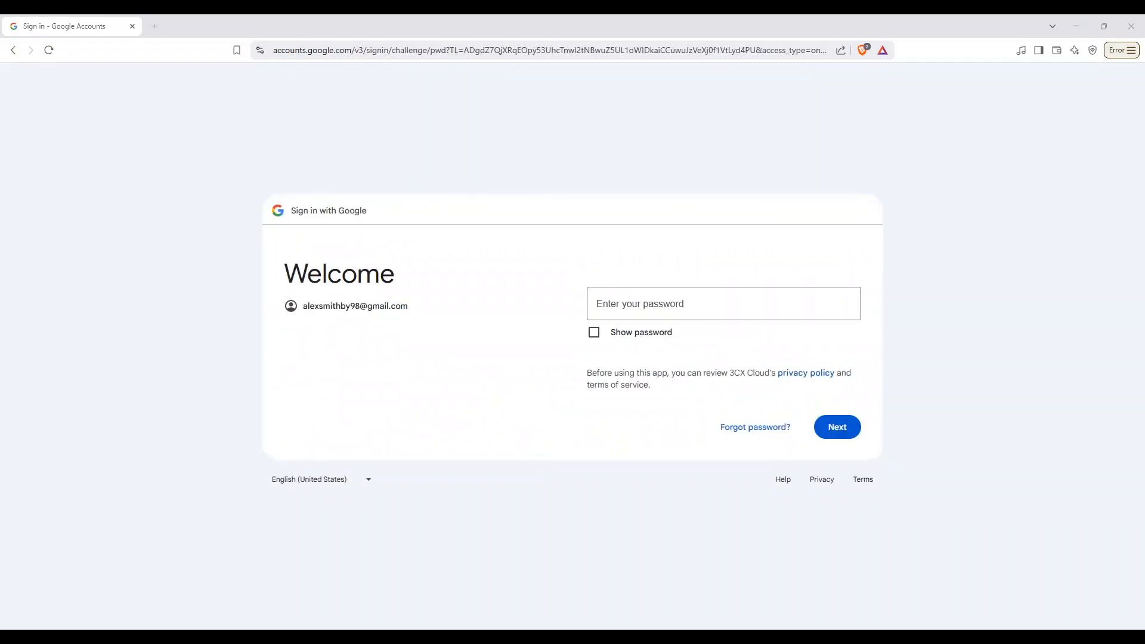
Step: Enter the account password, decline saving it, and allow sharing with 3CX Cloud
click(639, 309)
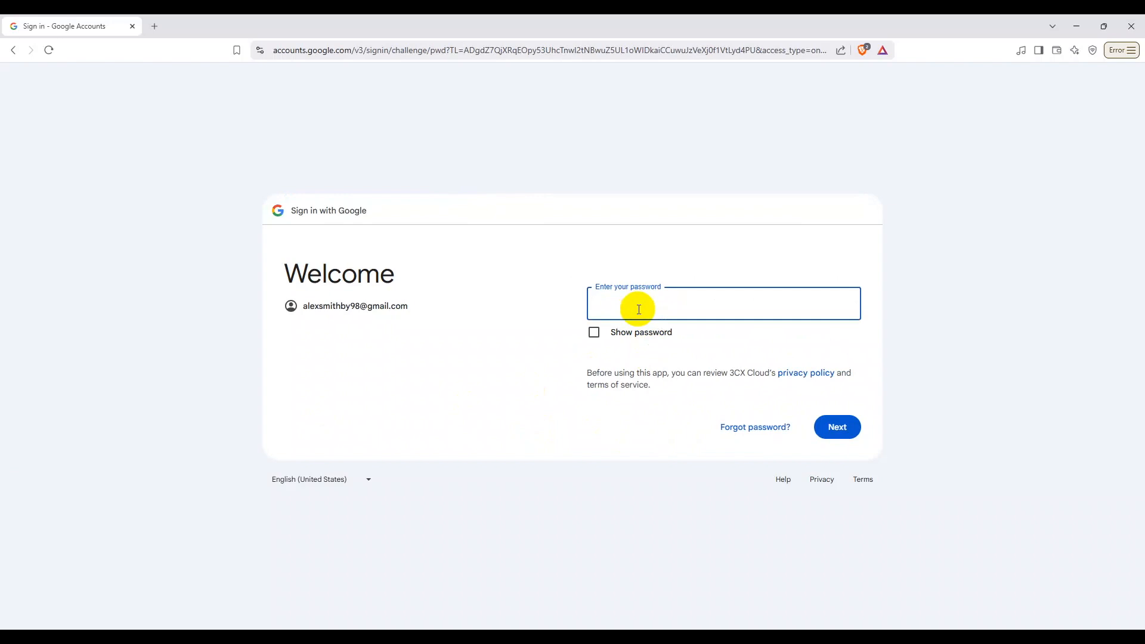
key(ctrl+v)
click(815, 431)
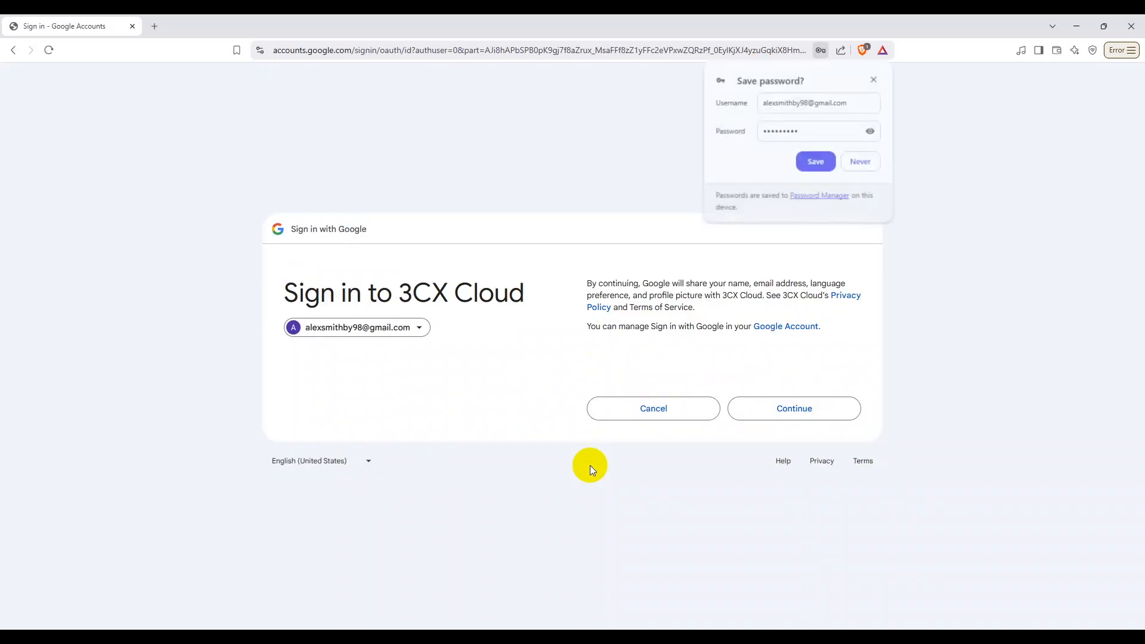
click(862, 162)
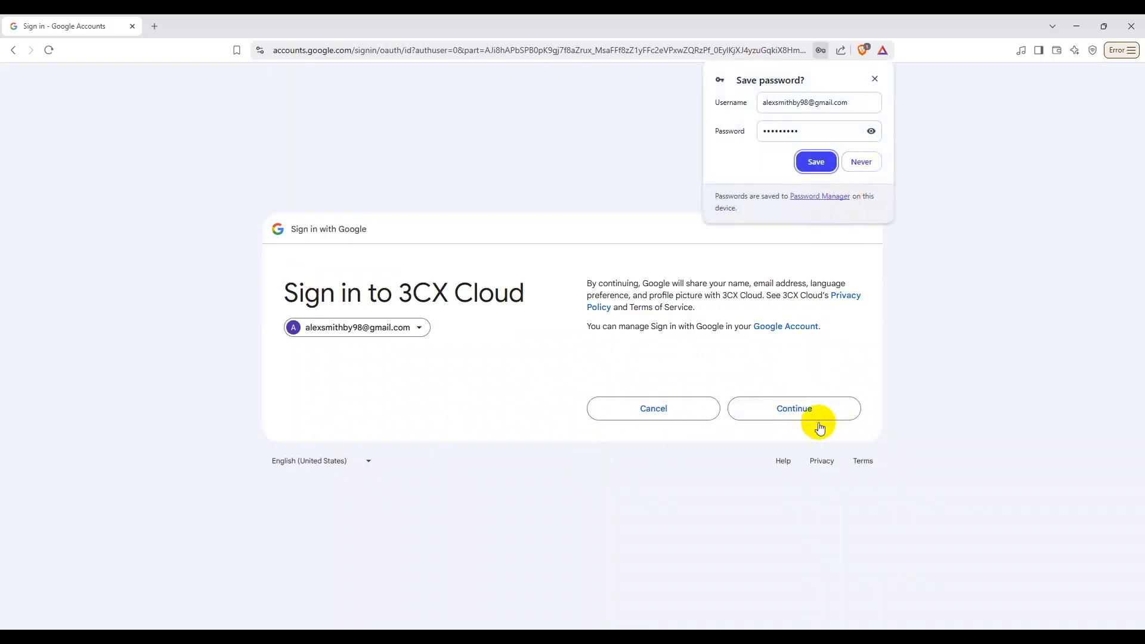
click(800, 410)
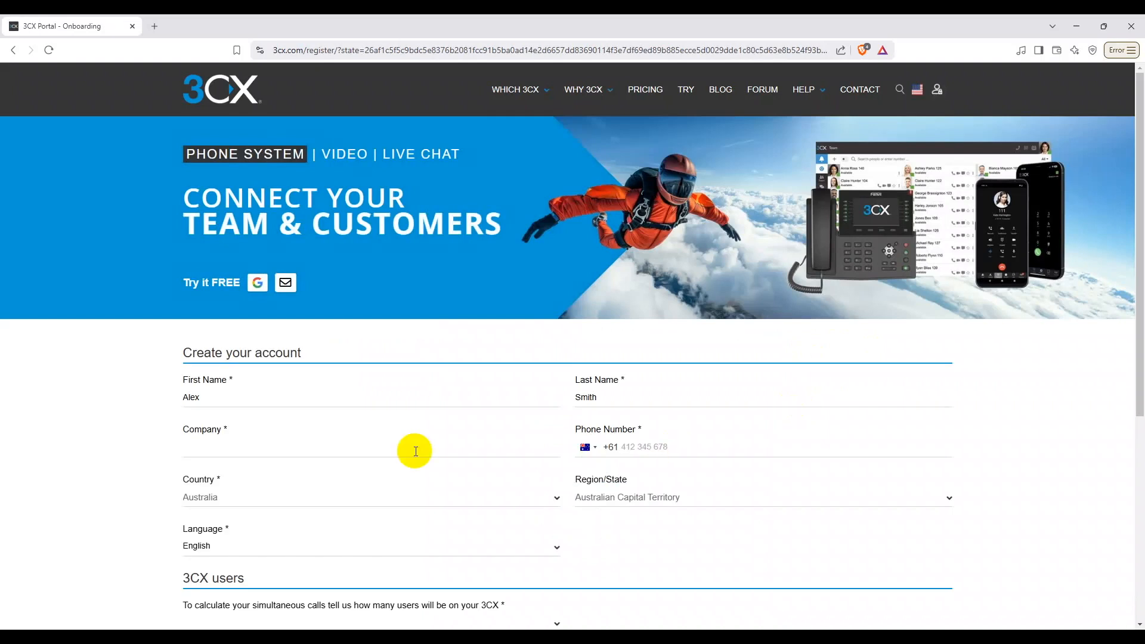
Step: Fill in company SJSNETWORKS and the contact phone number
click(627, 400)
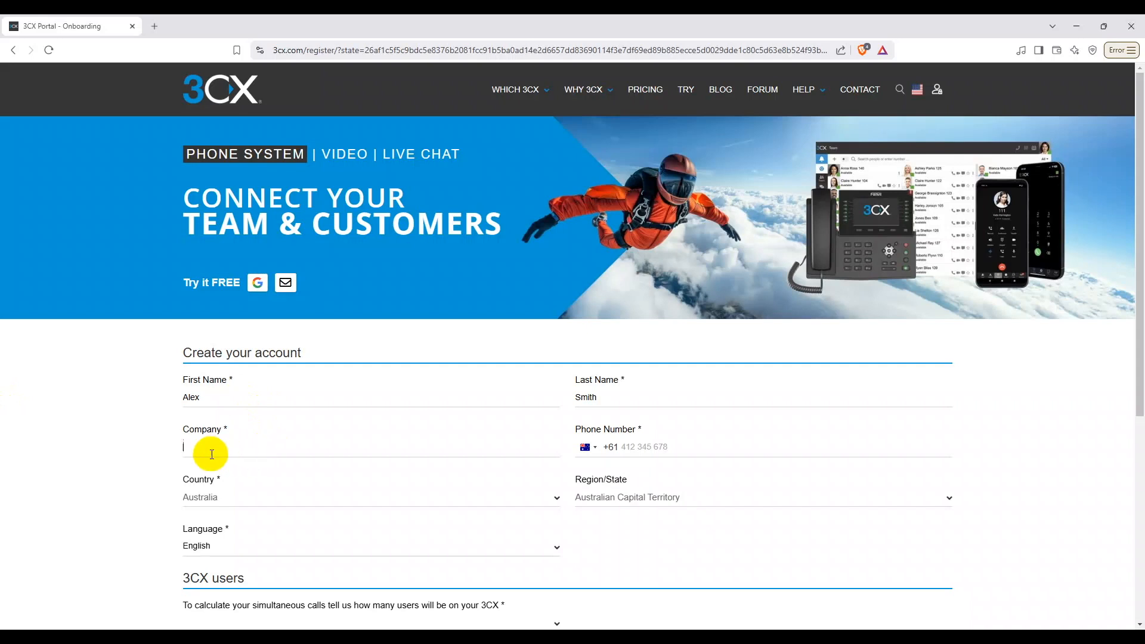
text(SJSNETWORKS)
click(643, 447)
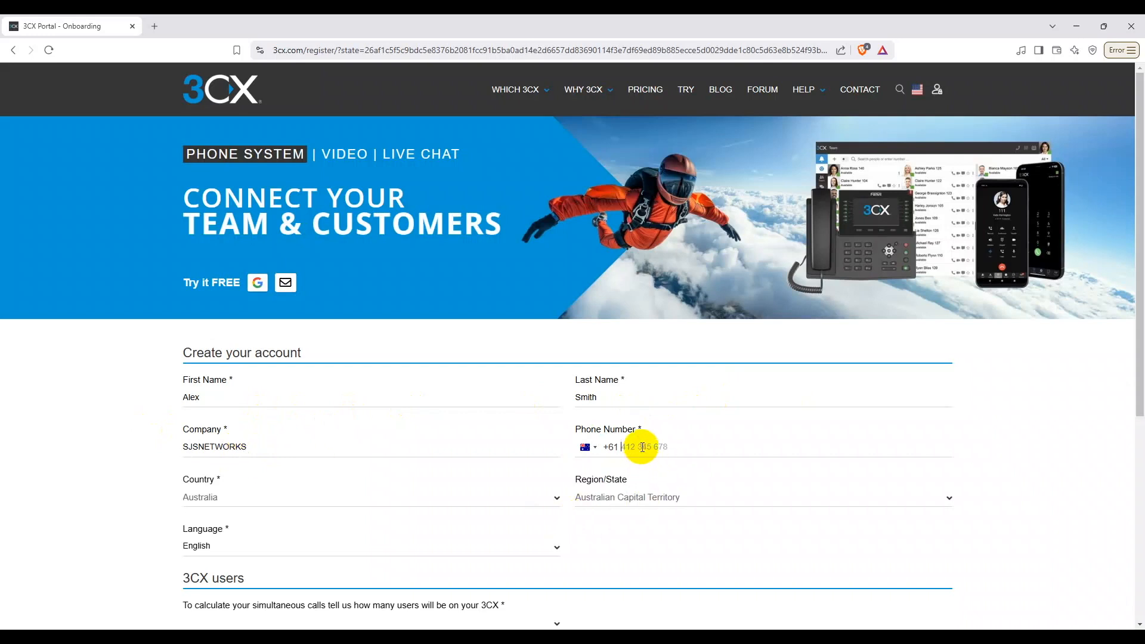
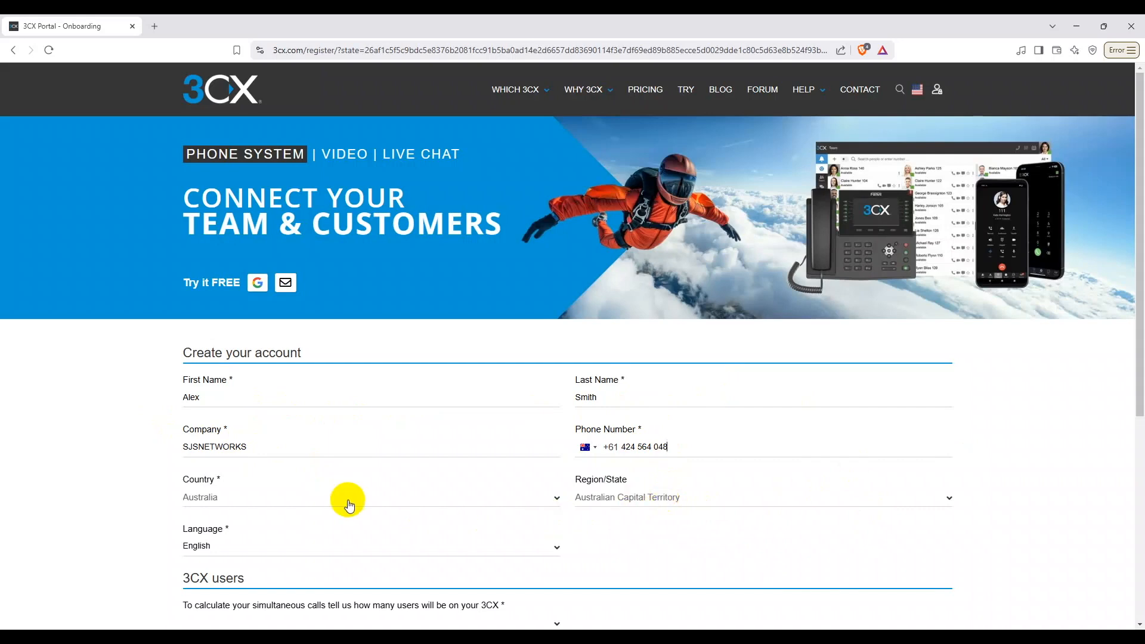
Step: Set region New South Wales, language English, 11-25 users, and submit the form
scroll(345, 502, down, 1)
click(645, 452)
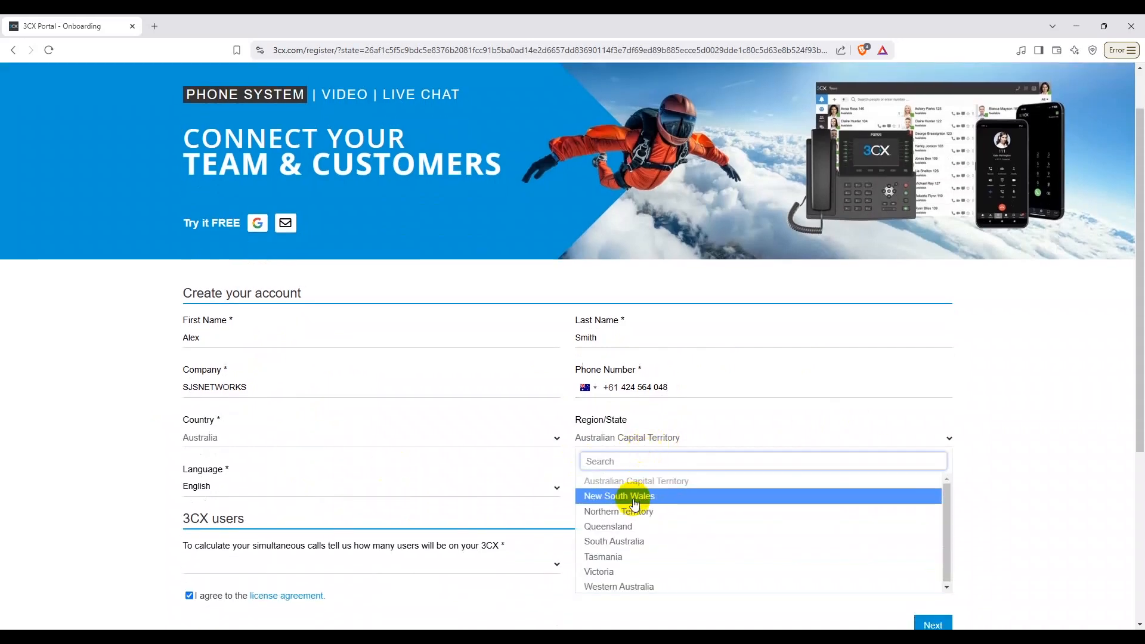
click(634, 501)
scroll(287, 458, down, 2)
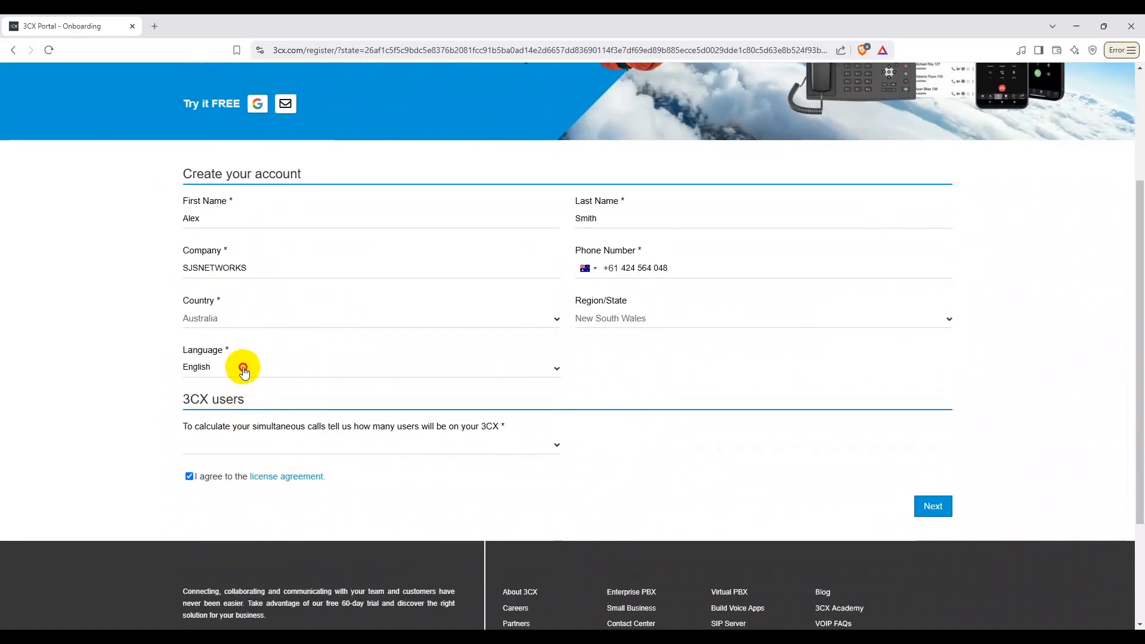
click(239, 367)
click(224, 402)
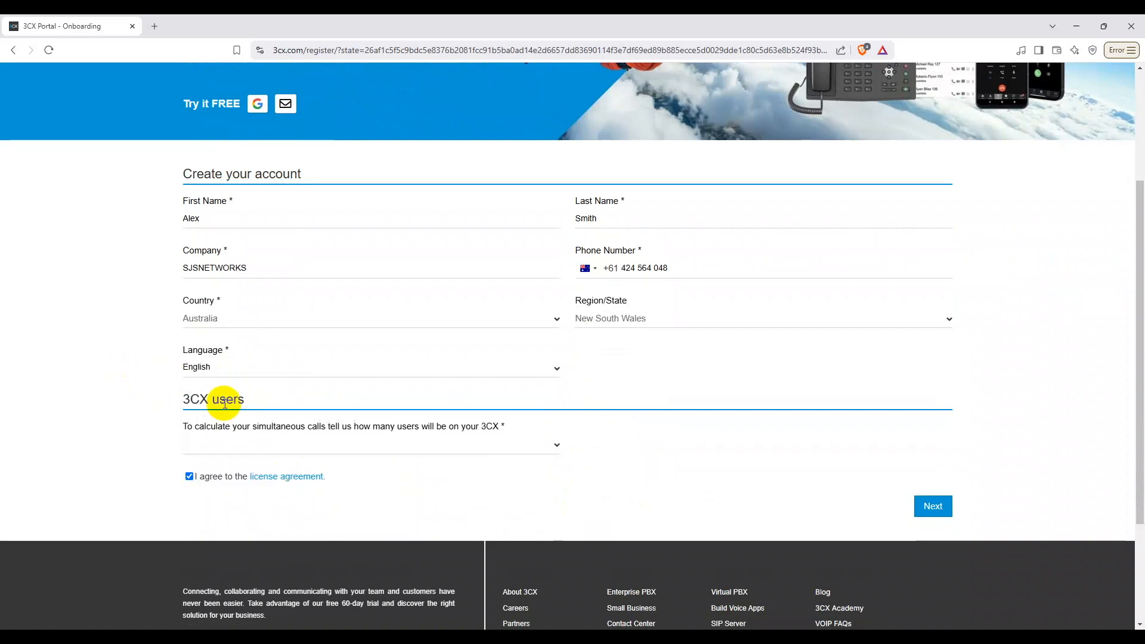
click(251, 446)
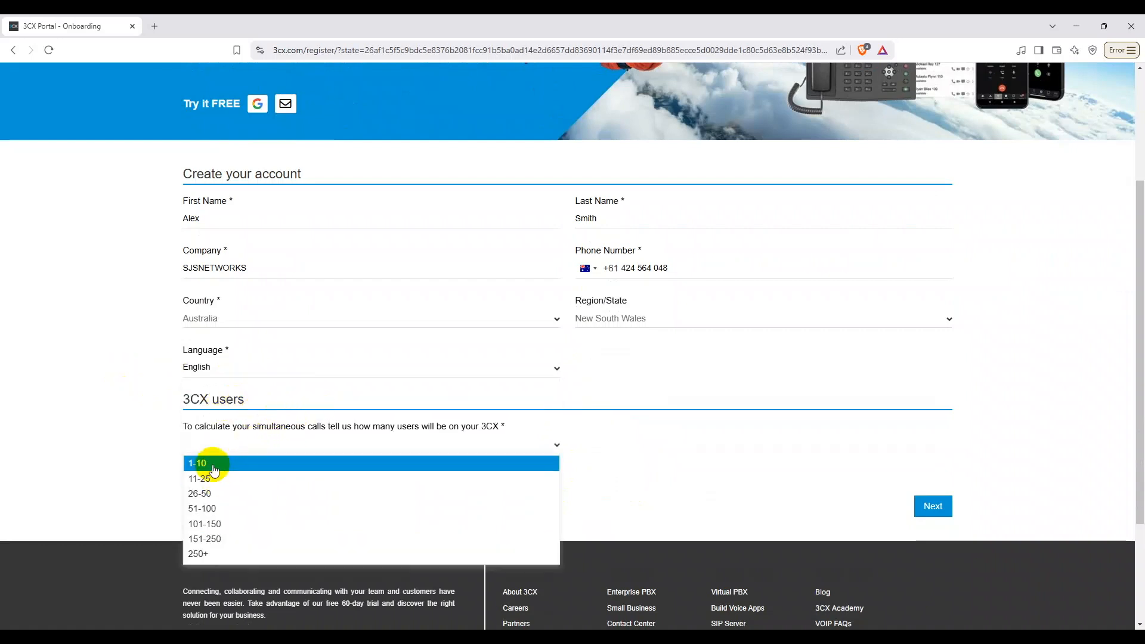
click(206, 477)
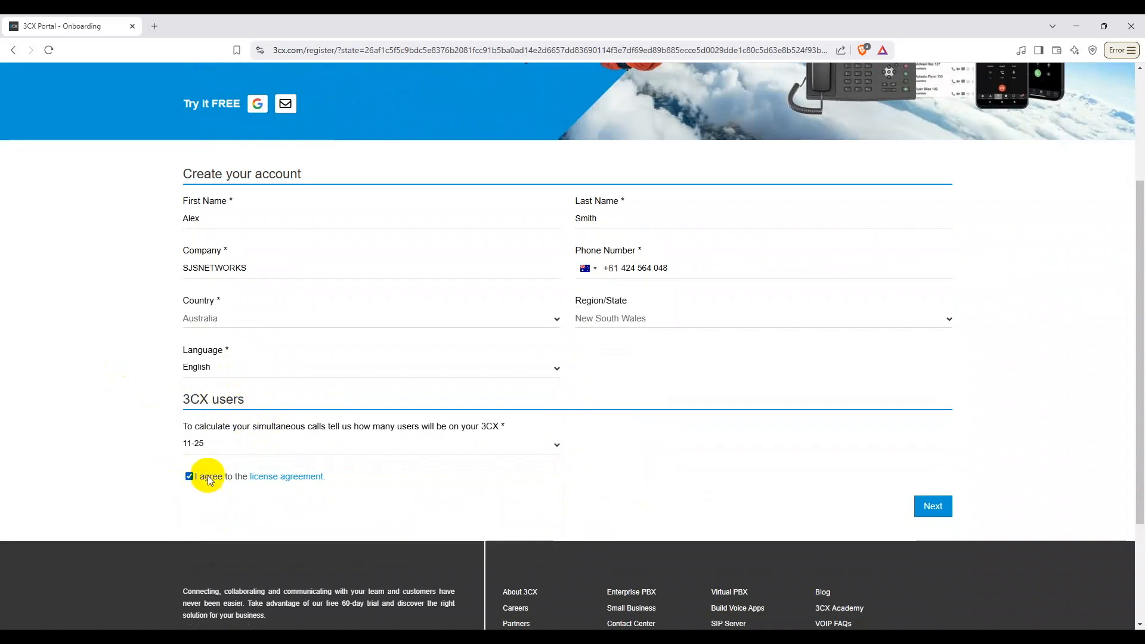
click(928, 508)
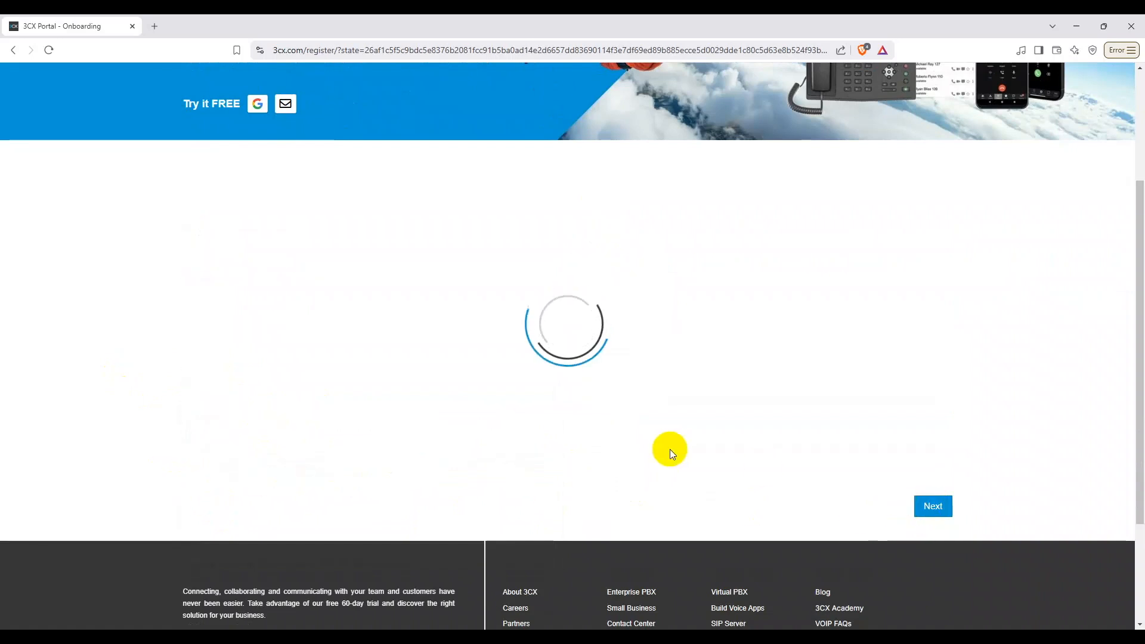
Step: Try 3CX Hosted, then select On Premise as the hosting type
scroll(654, 467, up, 1)
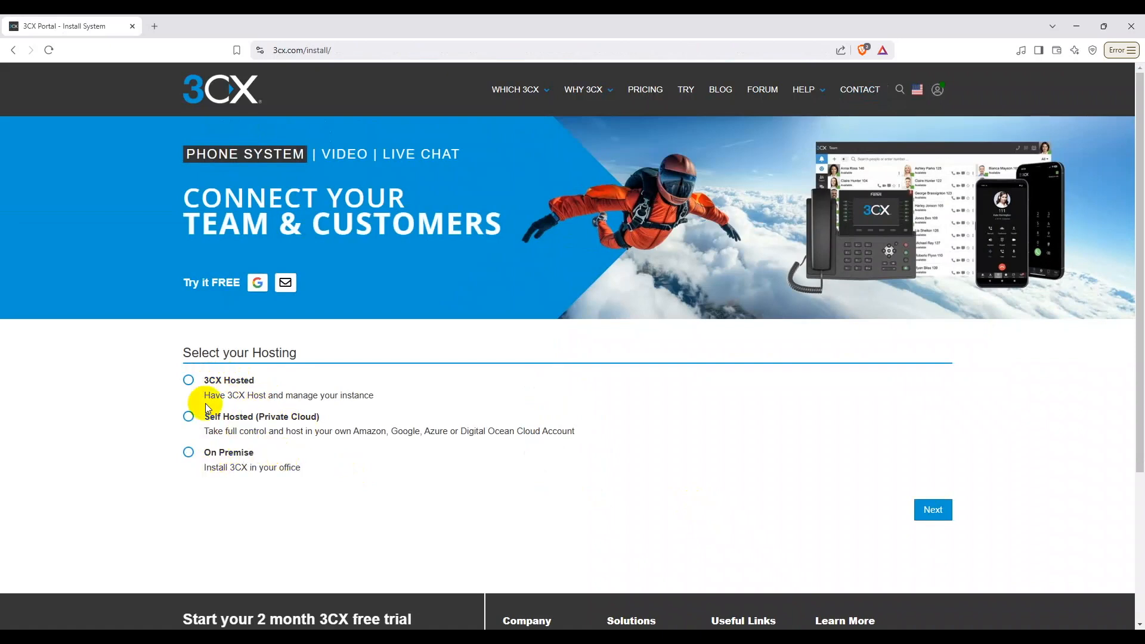
click(243, 379)
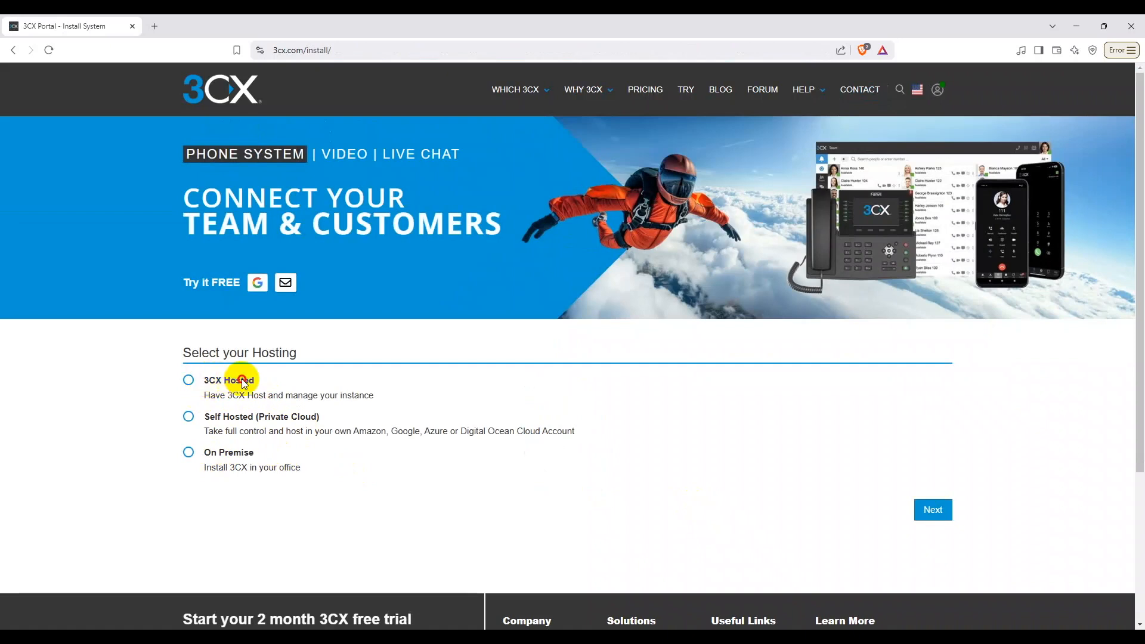
click(259, 381)
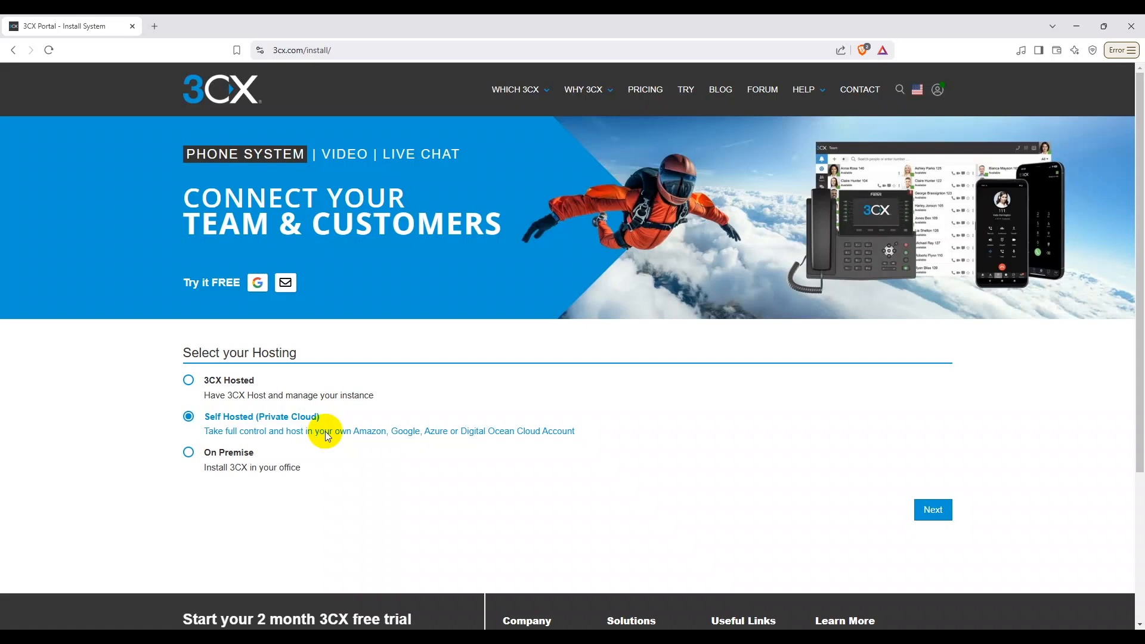
click(219, 455)
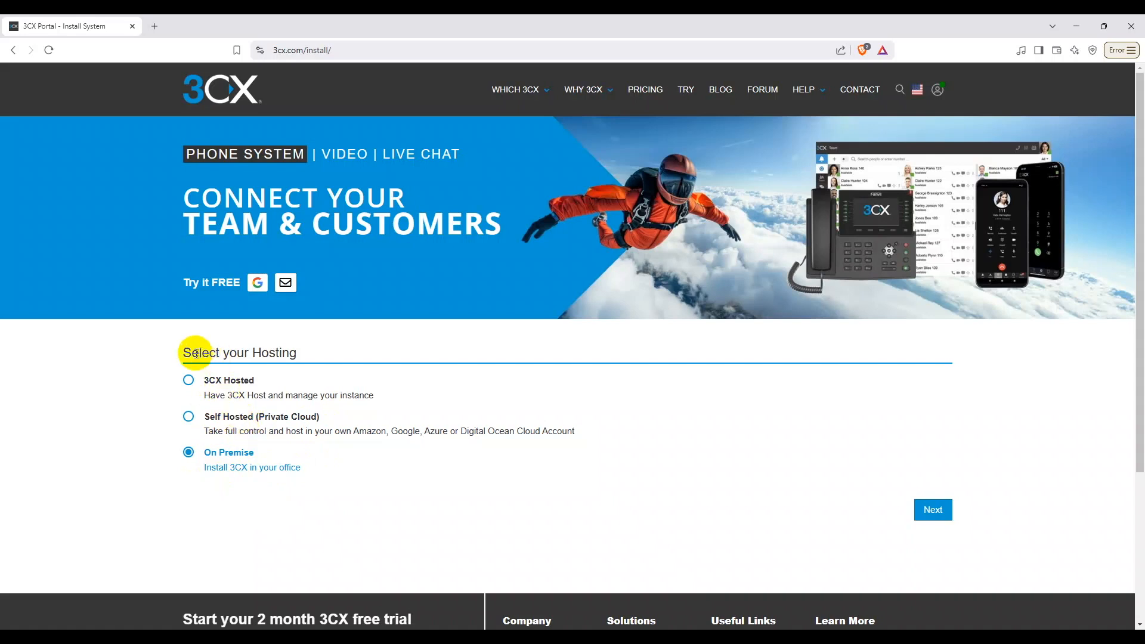
Step: Select Self Hosted (Private Cloud) hosting and continue to the FQDN step
drag(183, 353, 297, 356)
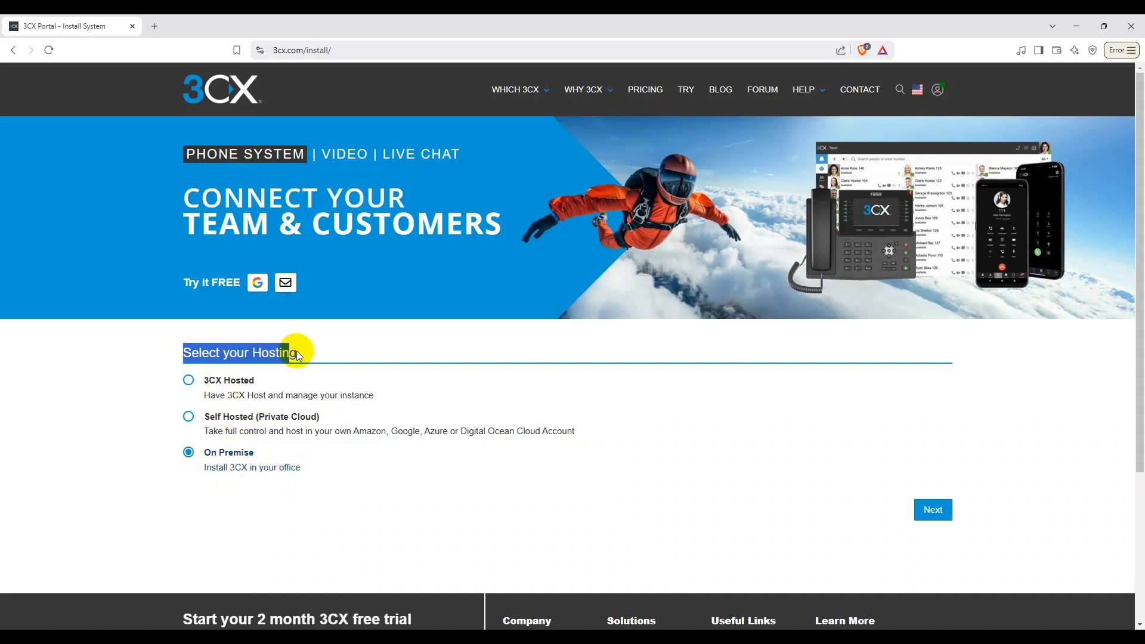
click(300, 356)
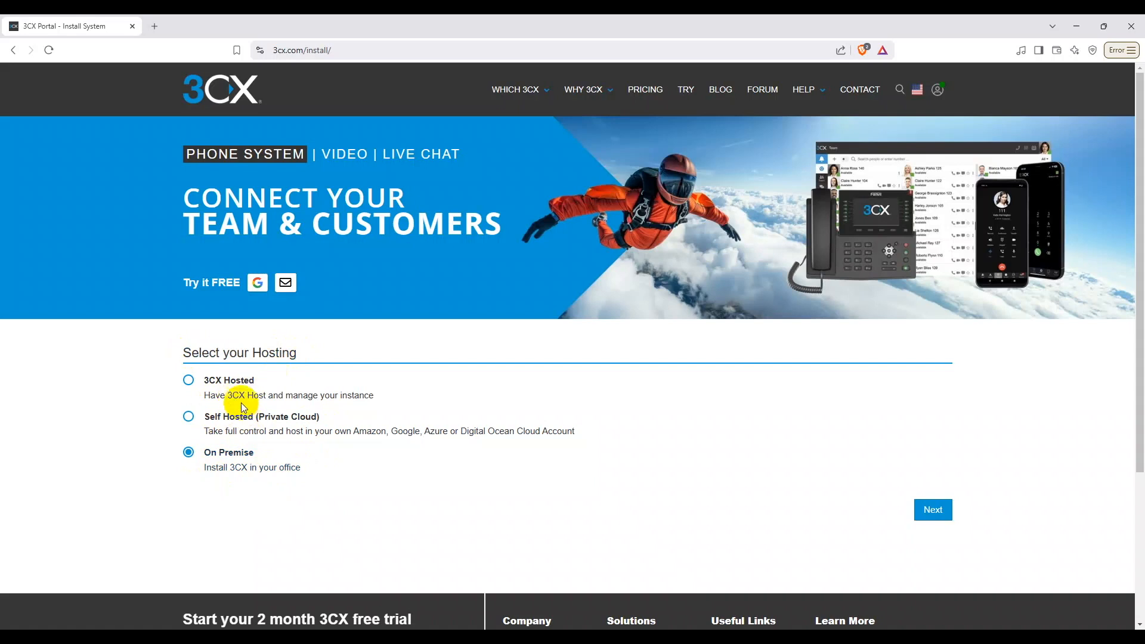
click(230, 387)
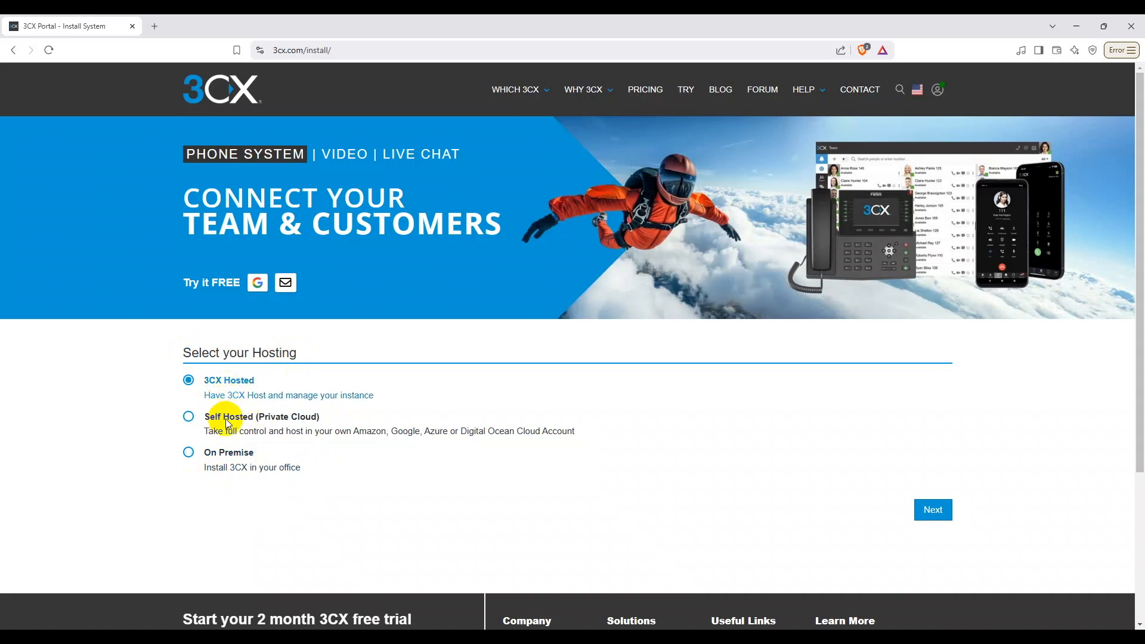
click(230, 414)
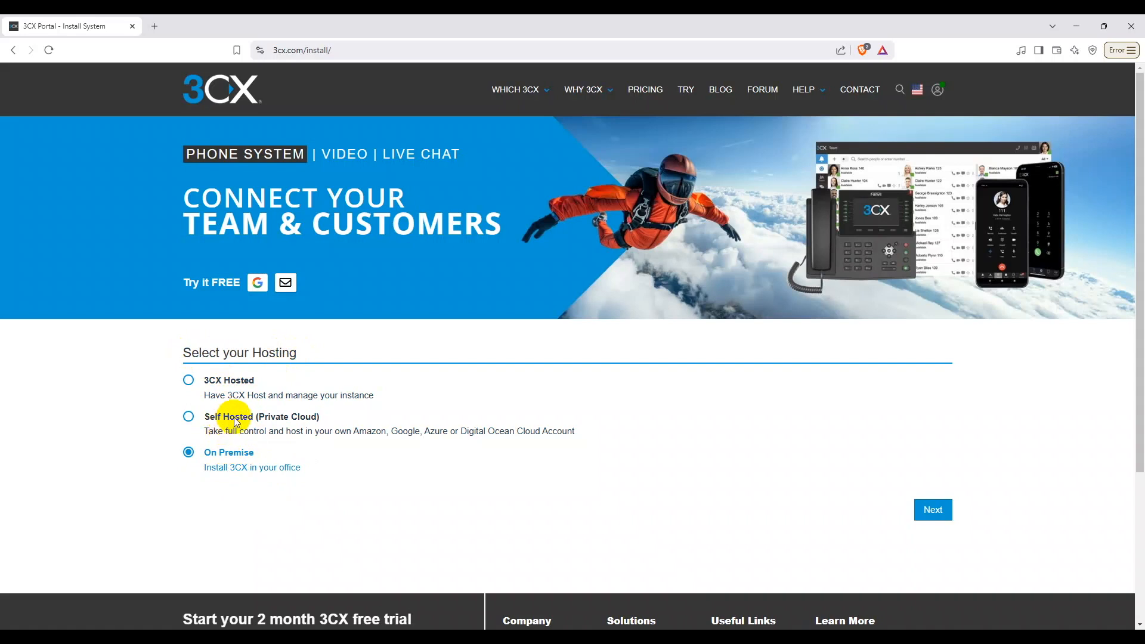
click(237, 422)
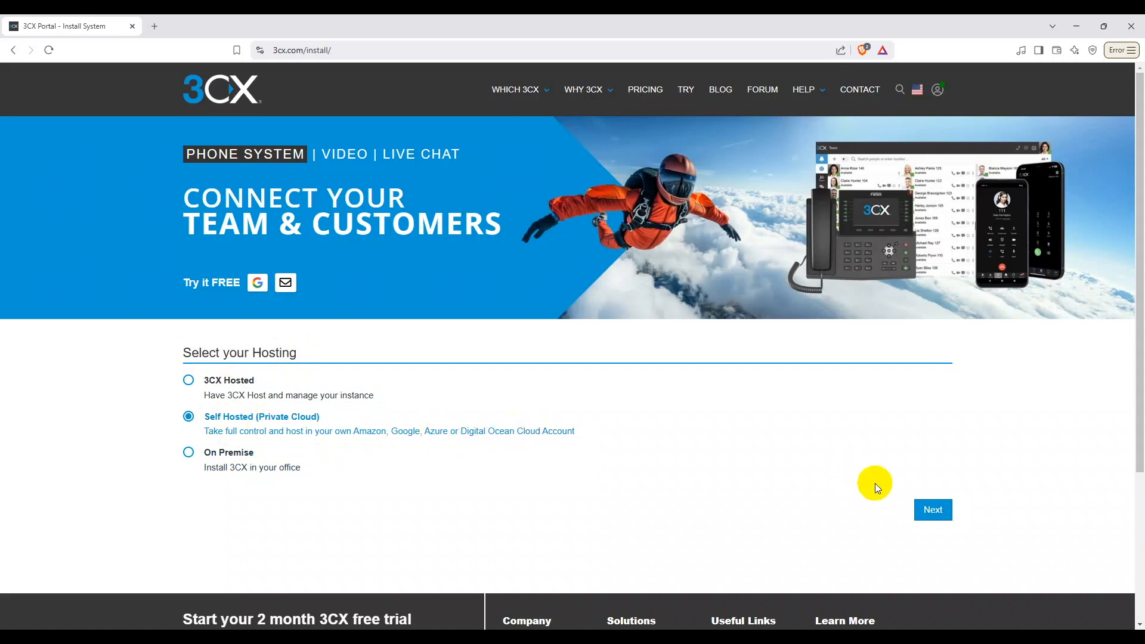
click(934, 510)
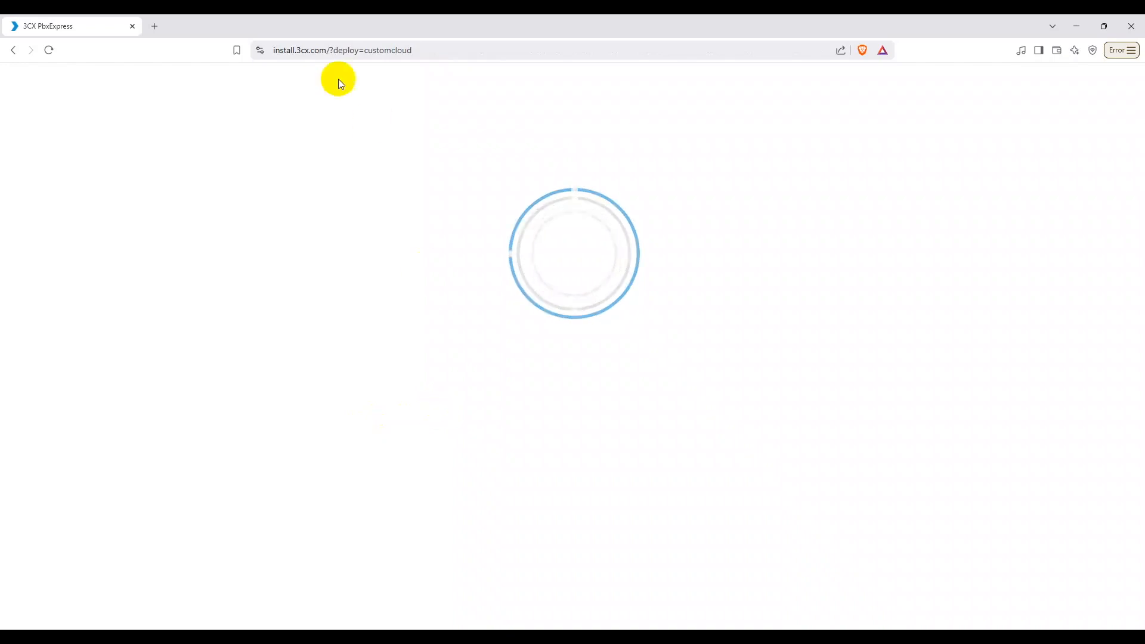
click(410, 49)
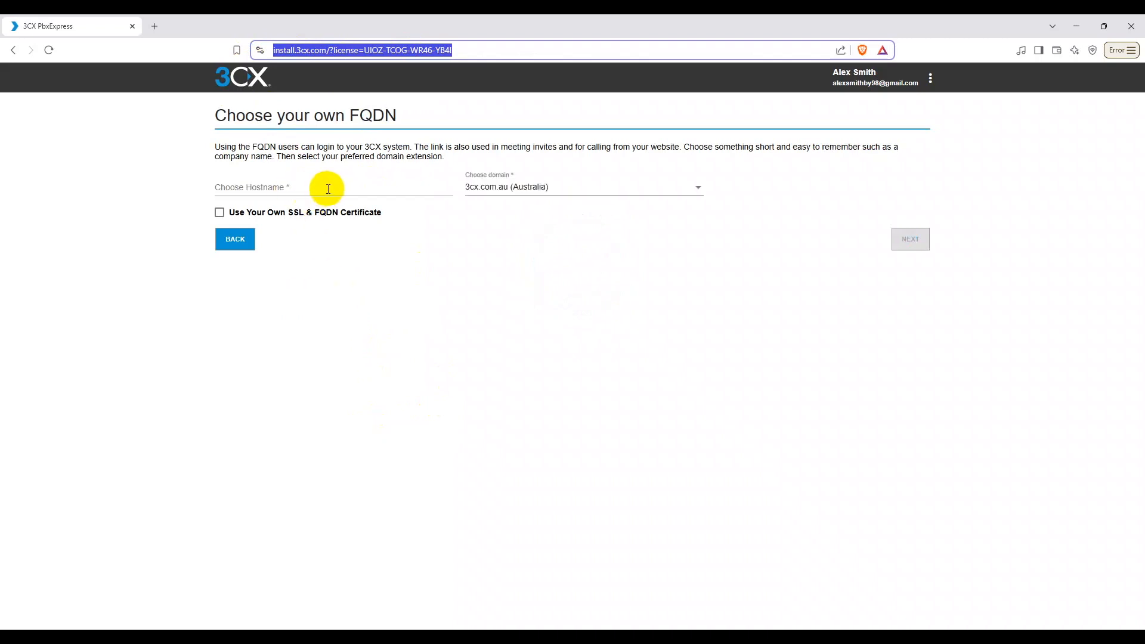
Step: Enter hostname sjsnetworks on domain 3cx.com.au (Australia), without your own SSL certificate
click(336, 189)
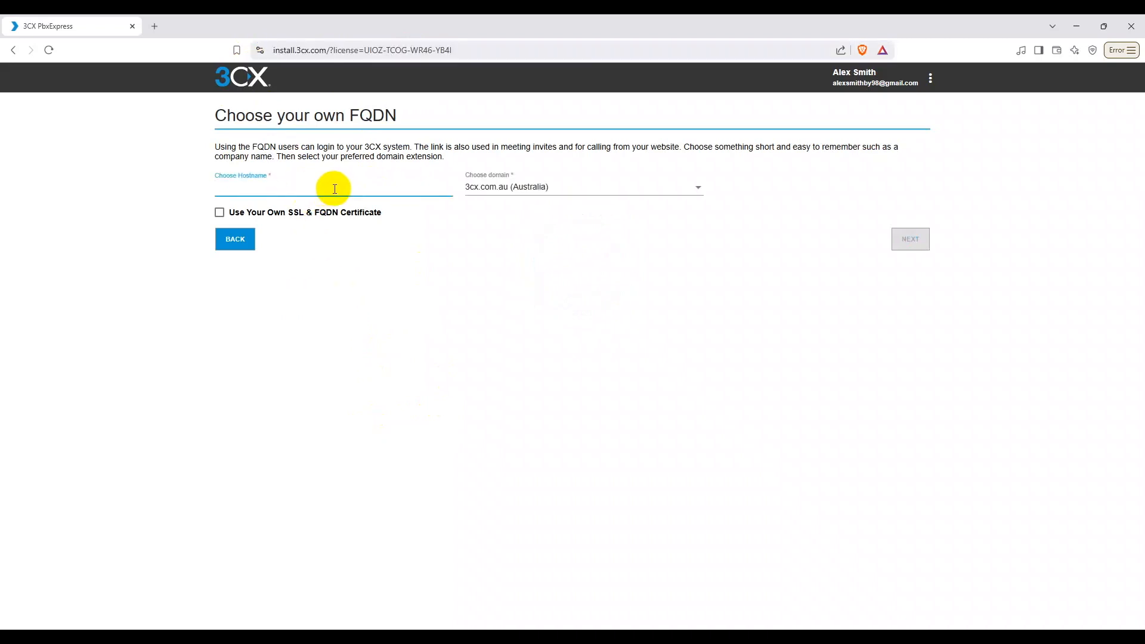
text(sjsnetworks)
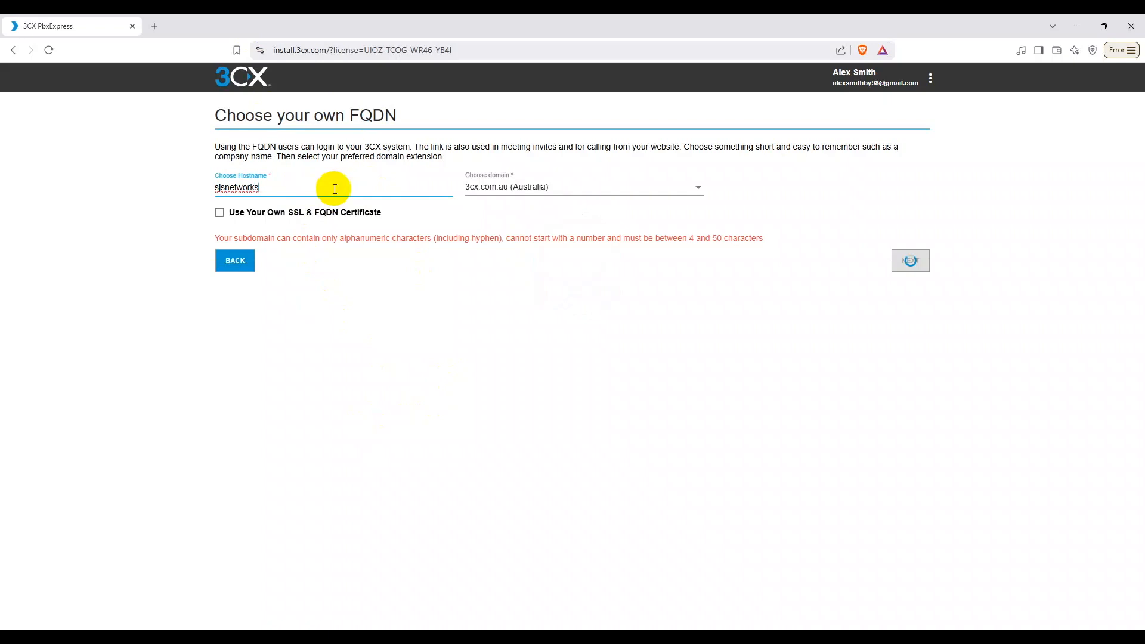
click(270, 327)
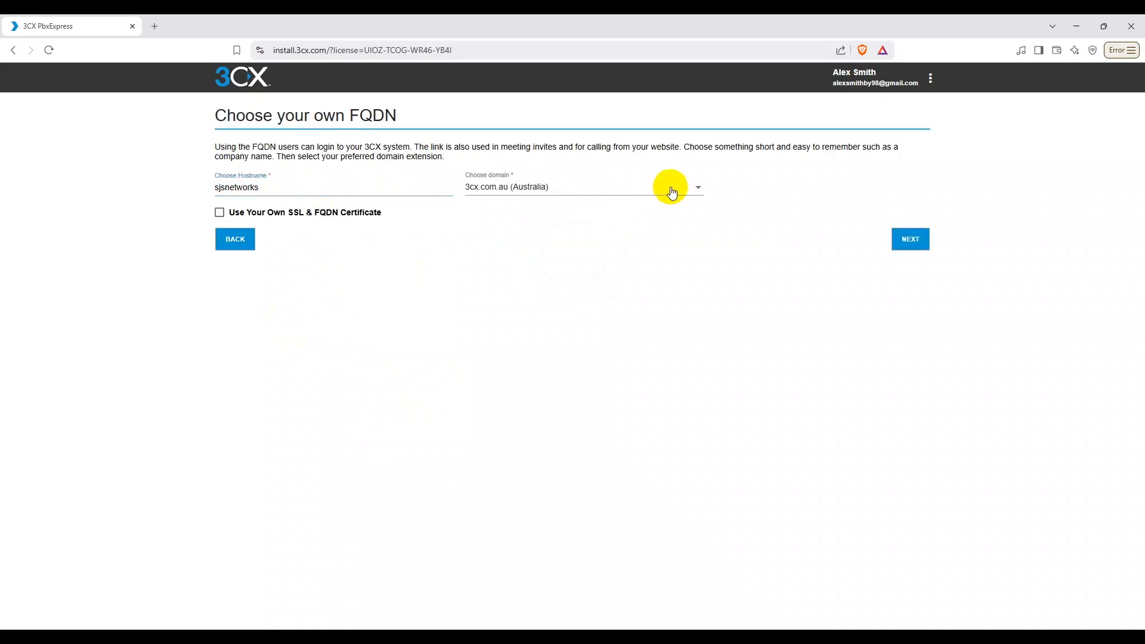
click(687, 187)
click(685, 187)
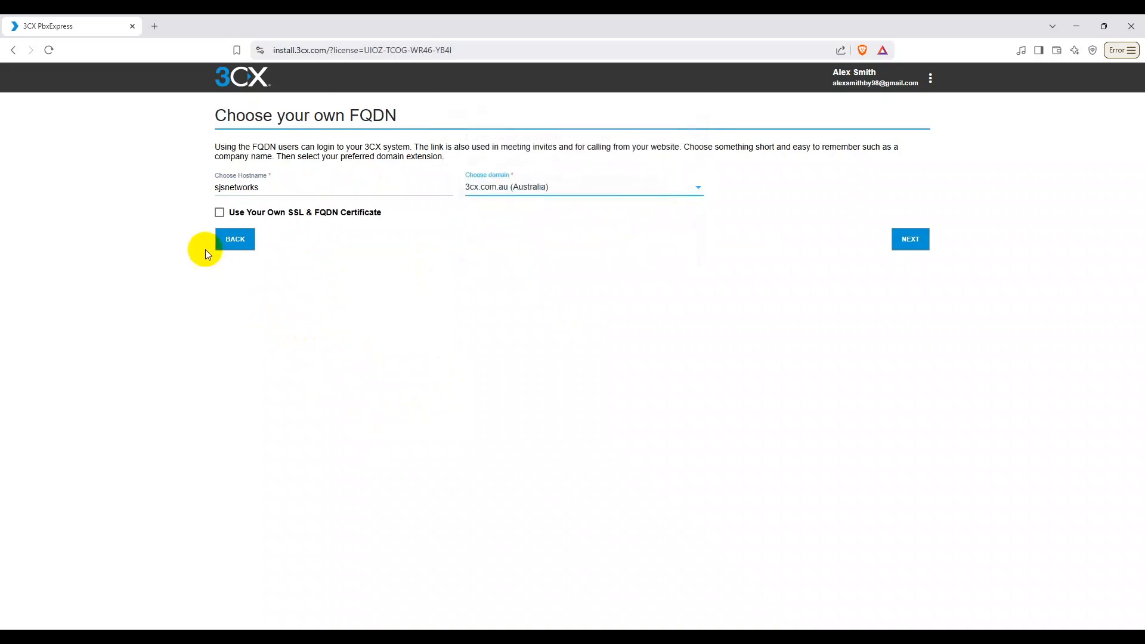
click(221, 214)
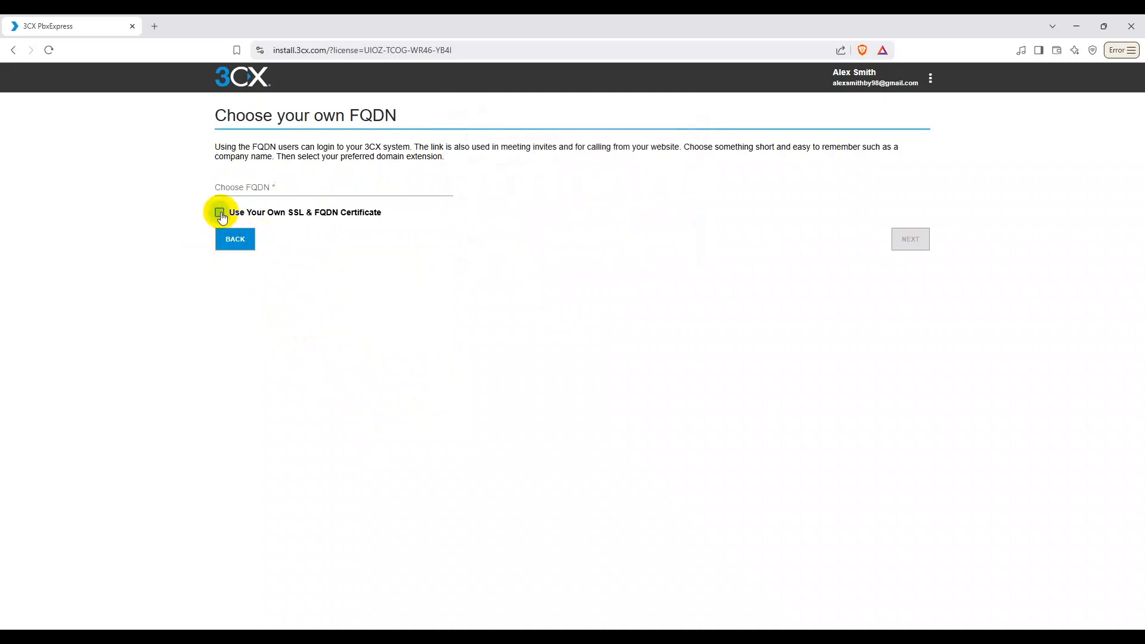
click(271, 187)
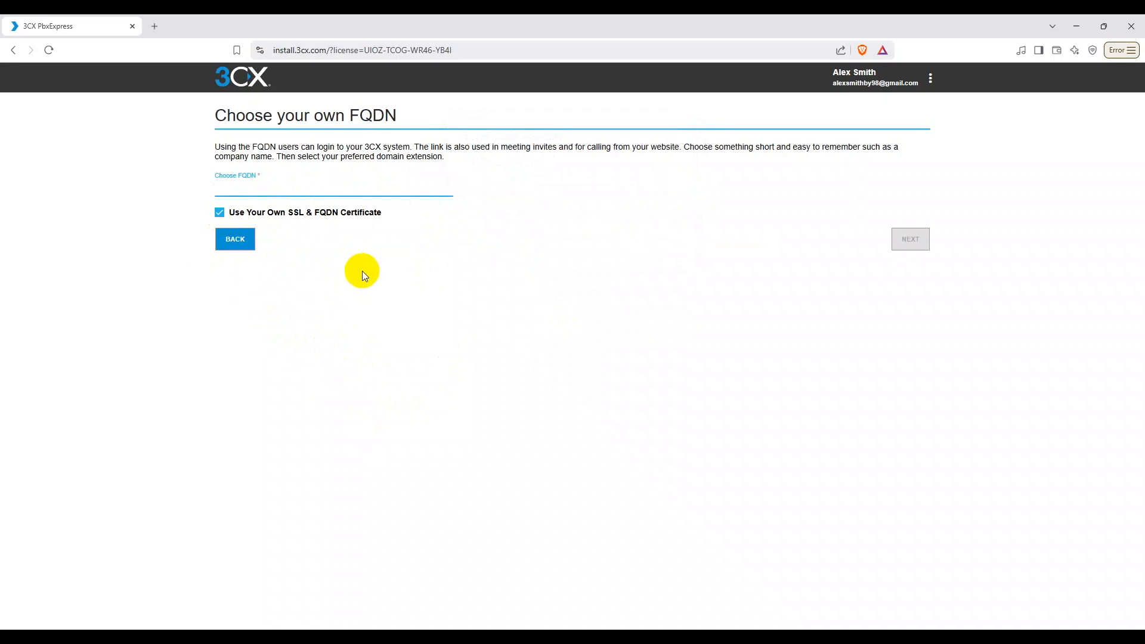
click(219, 213)
click(290, 188)
click(378, 282)
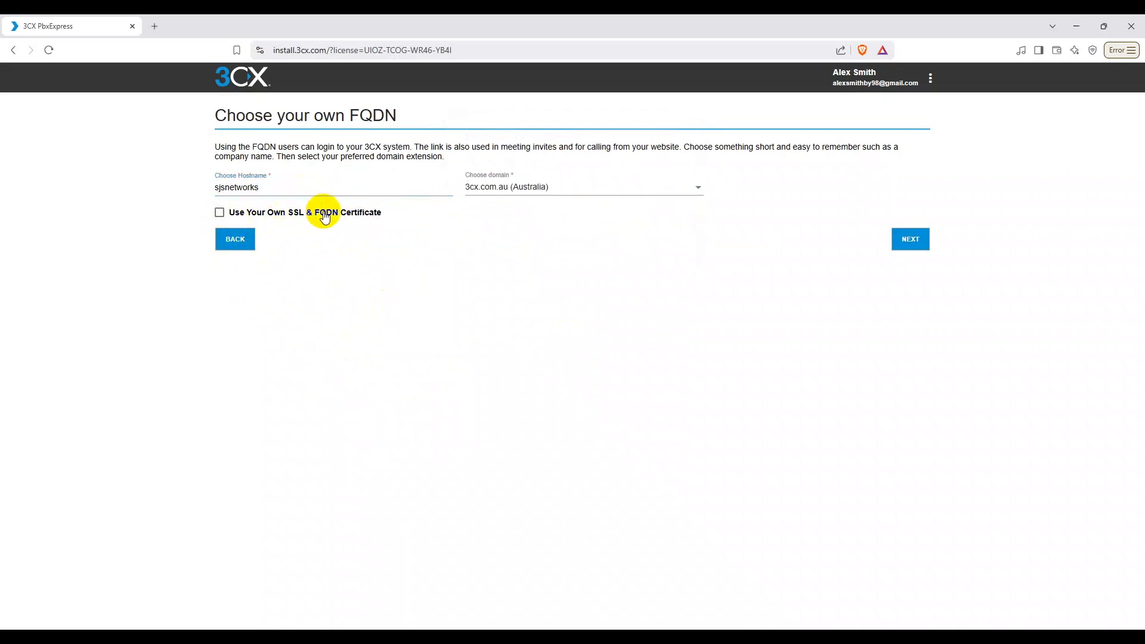
Step: Continue to extension setup and choose 3-digit extension numbers (000-999)
click(916, 244)
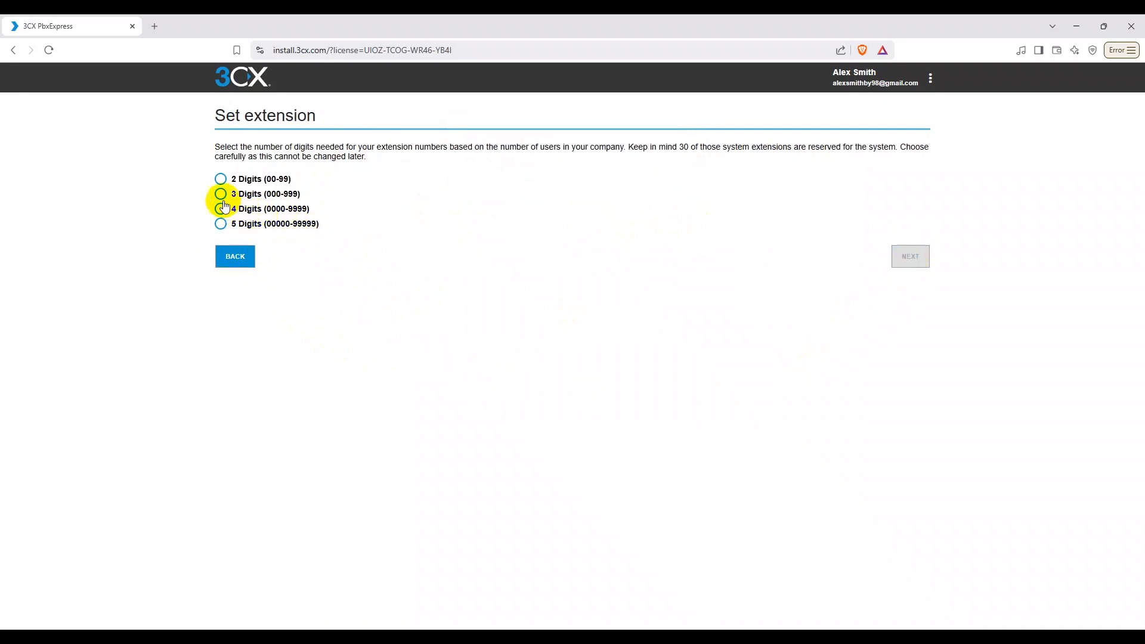
click(220, 180)
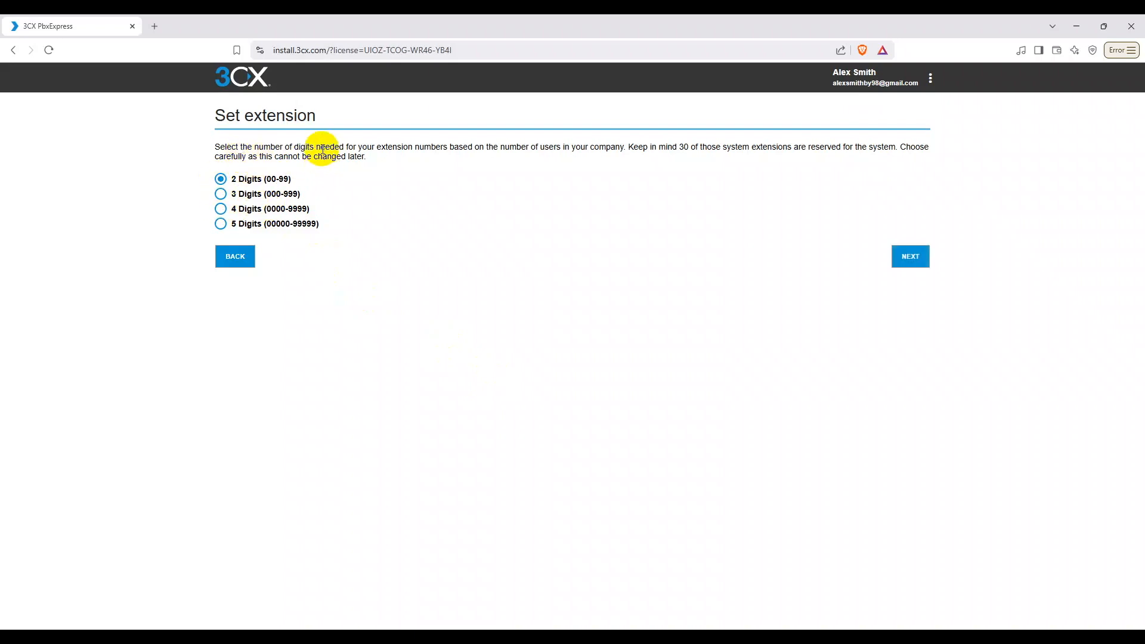
drag(214, 147, 546, 155)
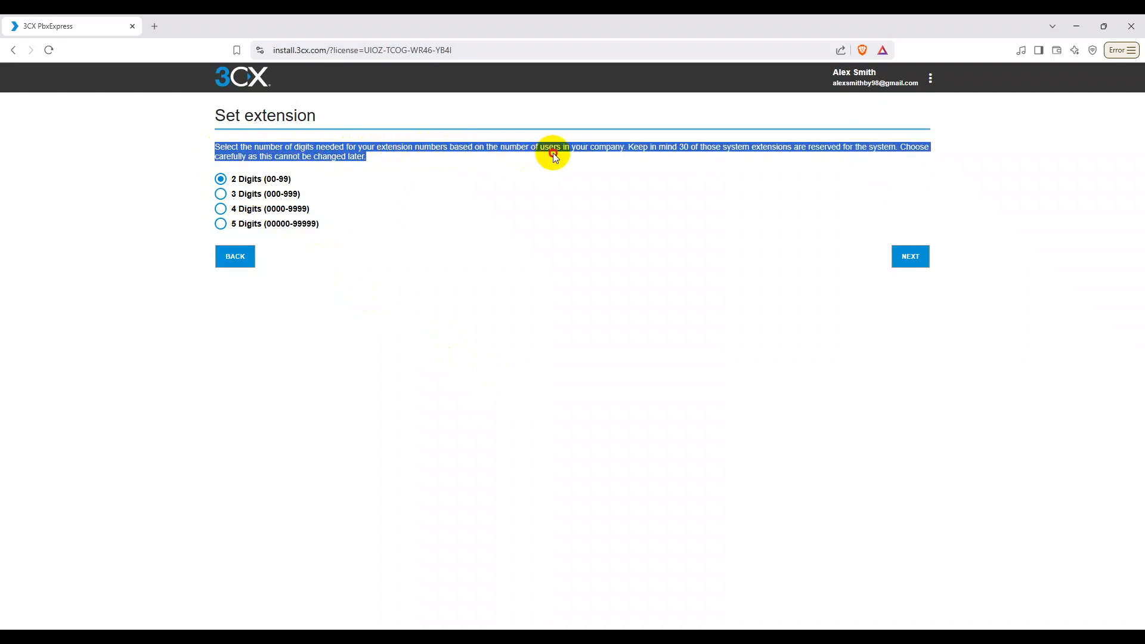
click(660, 151)
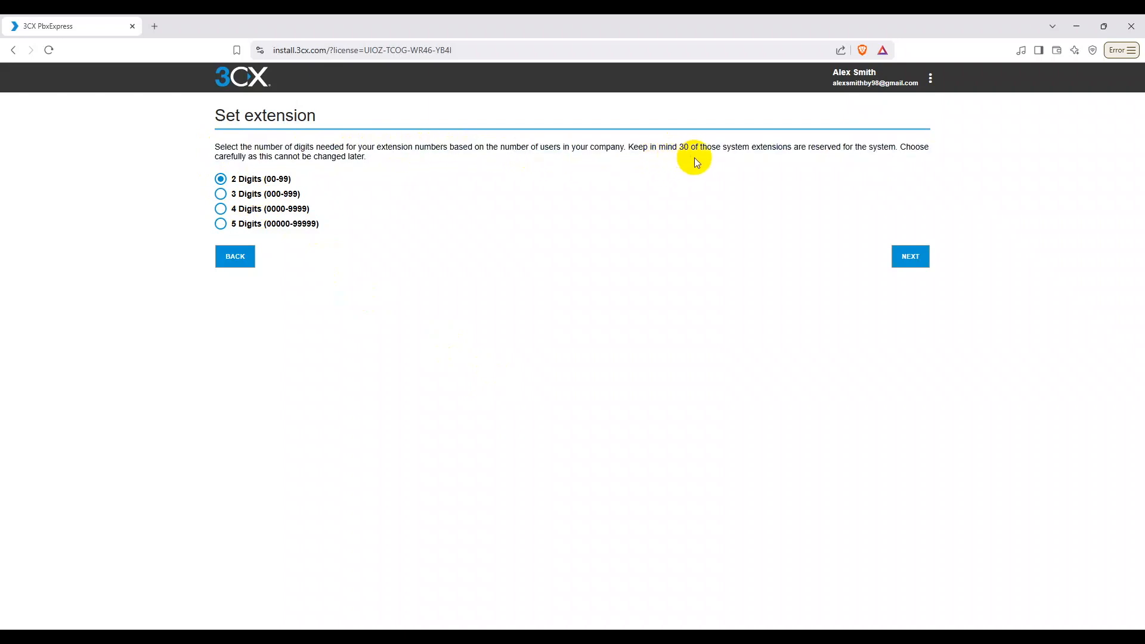
drag(625, 147, 898, 147)
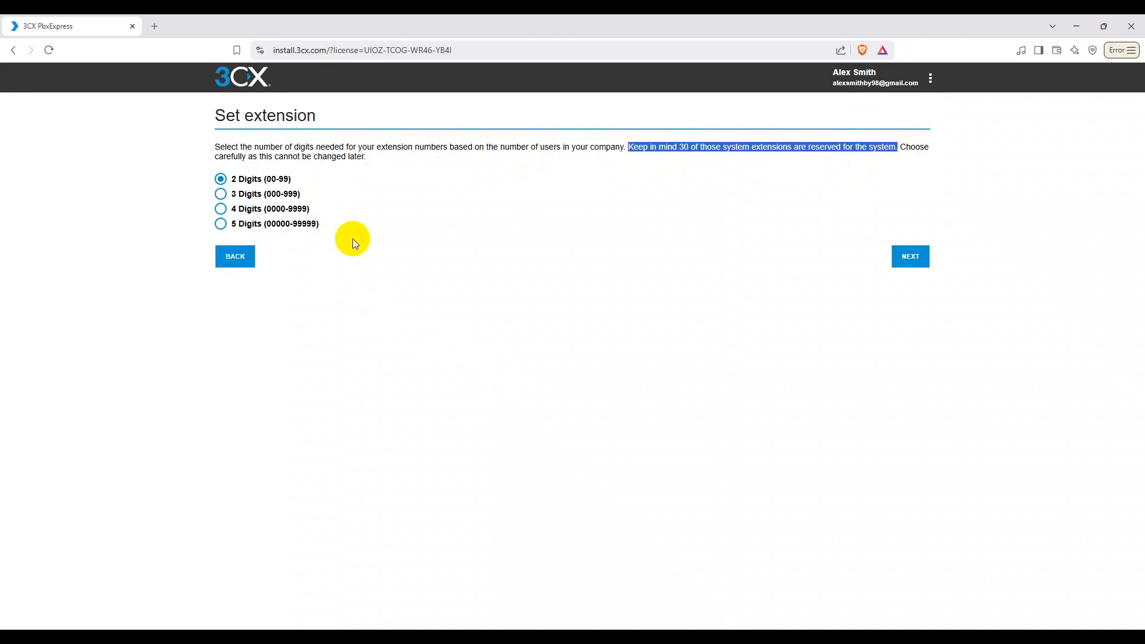
drag(365, 157, 213, 158)
click(179, 175)
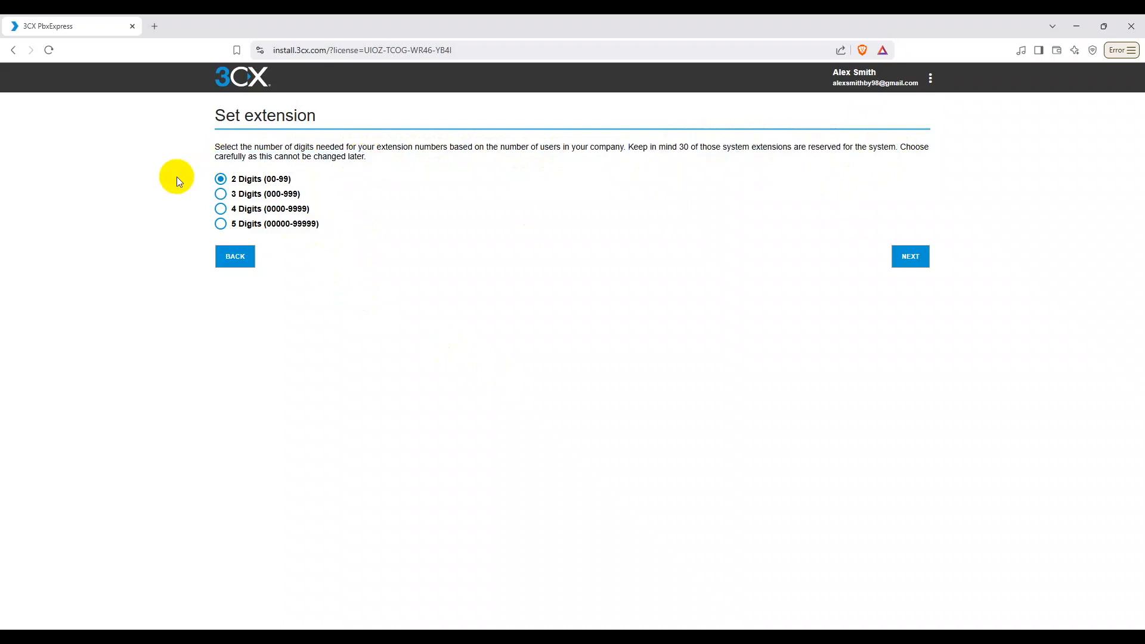
click(231, 195)
Step: Confirm country Australia, state New South Wales and the +10:00 Sydney time zone
click(910, 257)
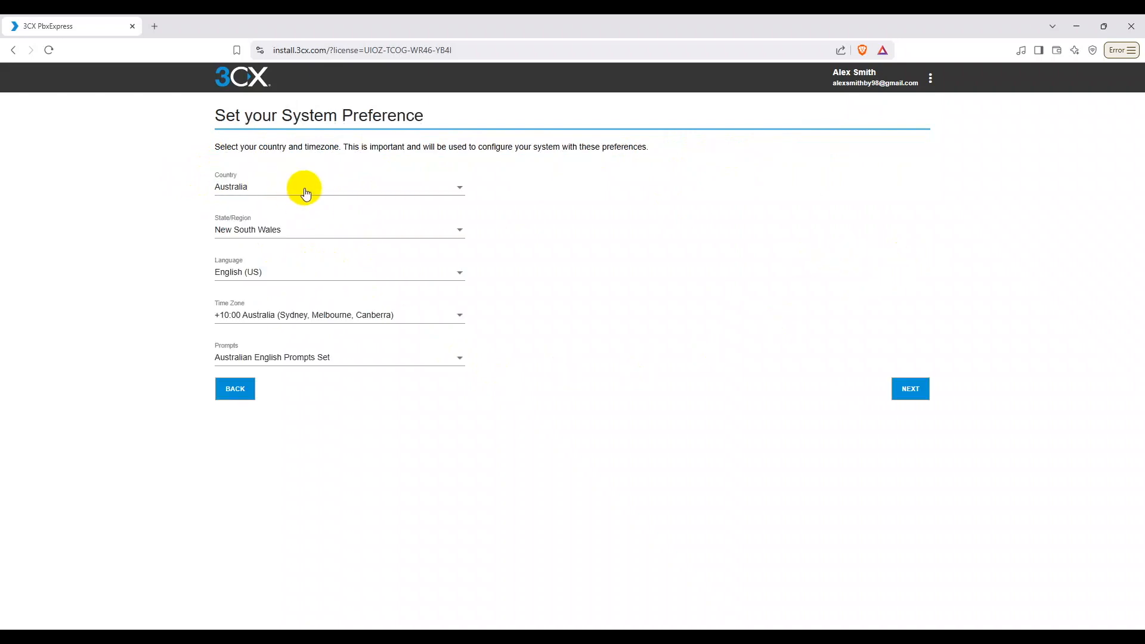
drag(216, 115, 424, 115)
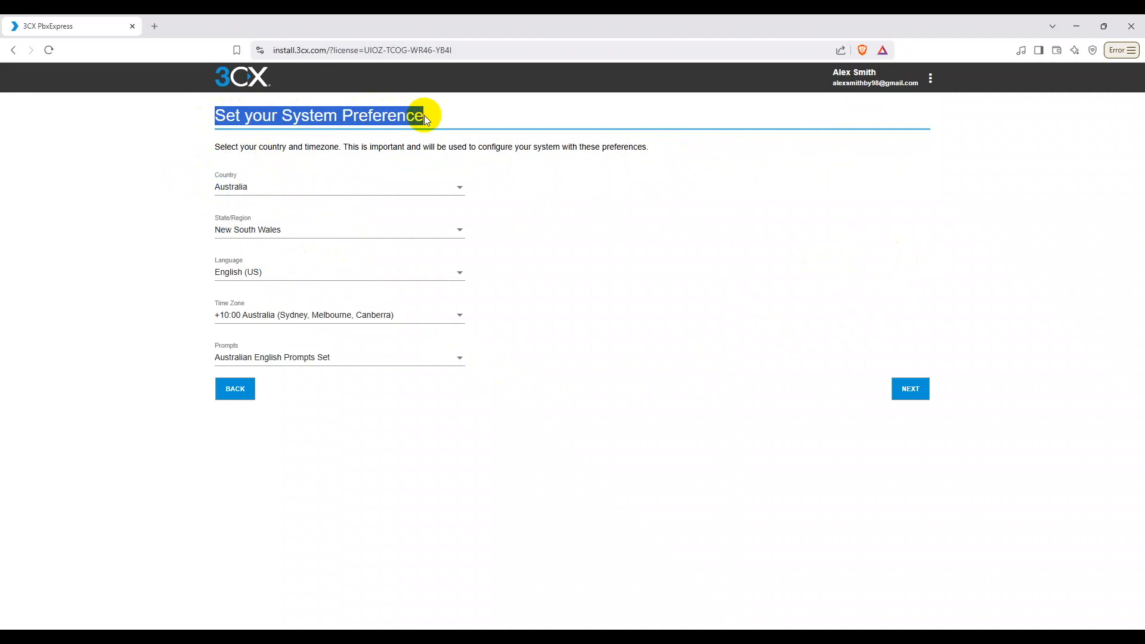
click(387, 193)
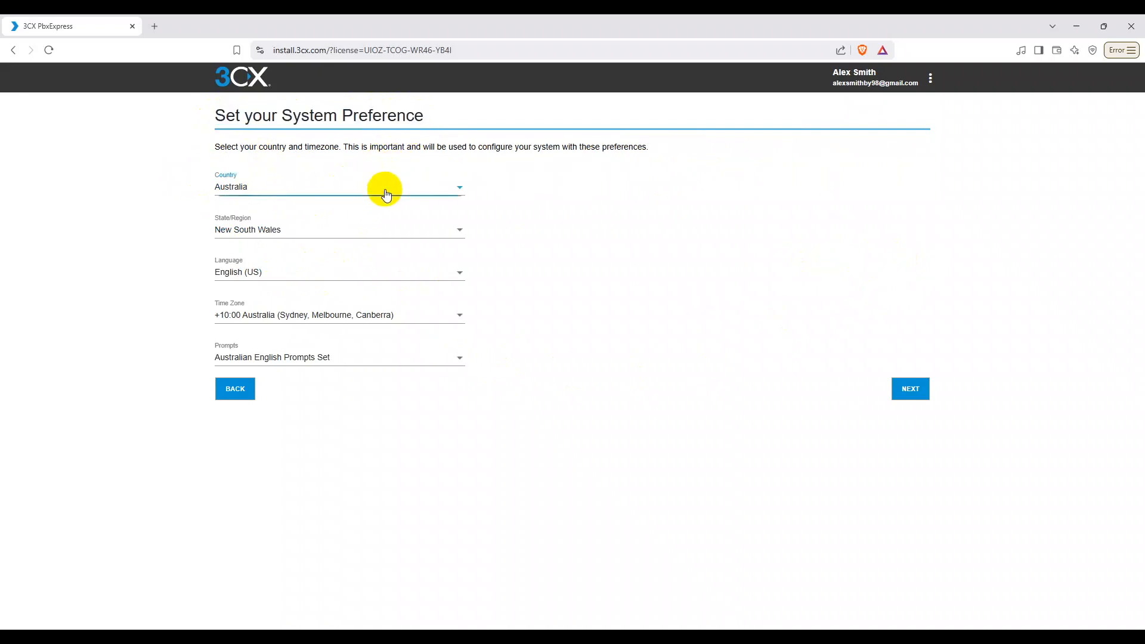
click(383, 187)
click(308, 232)
click(309, 232)
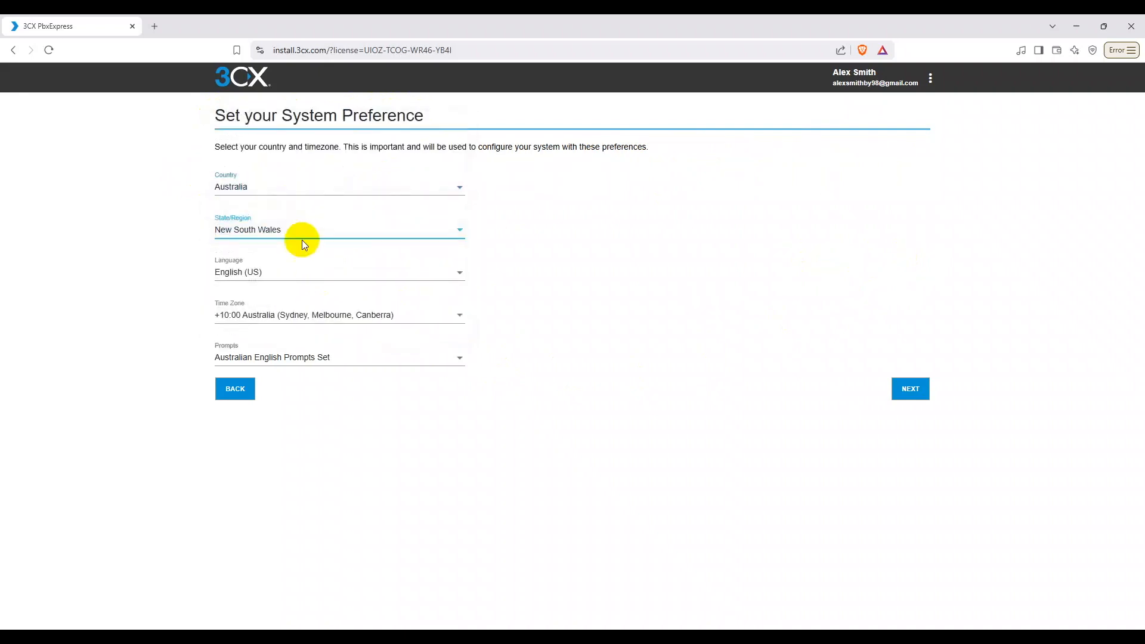
click(458, 320)
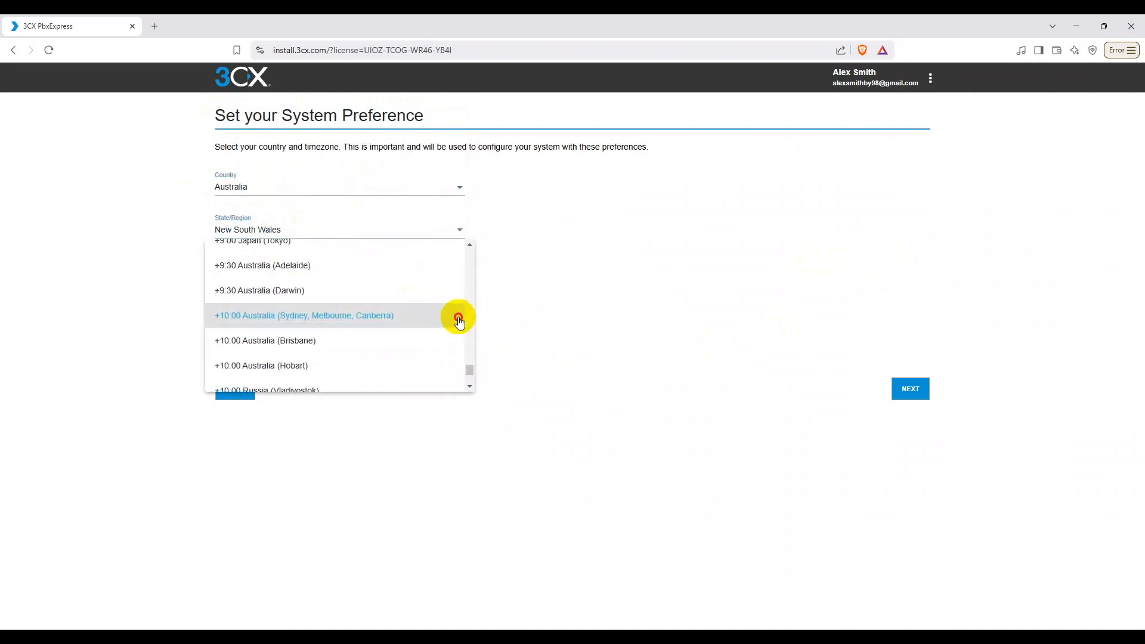
click(456, 316)
click(909, 389)
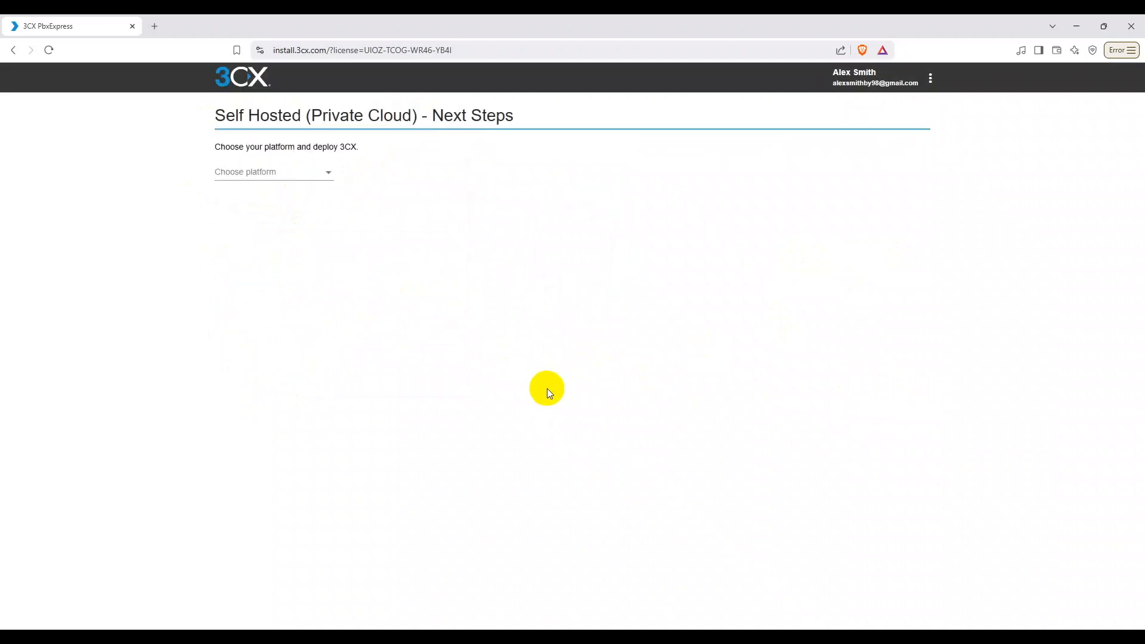
Step: Choose Amazon - Lightsail as the deployment platform
click(292, 177)
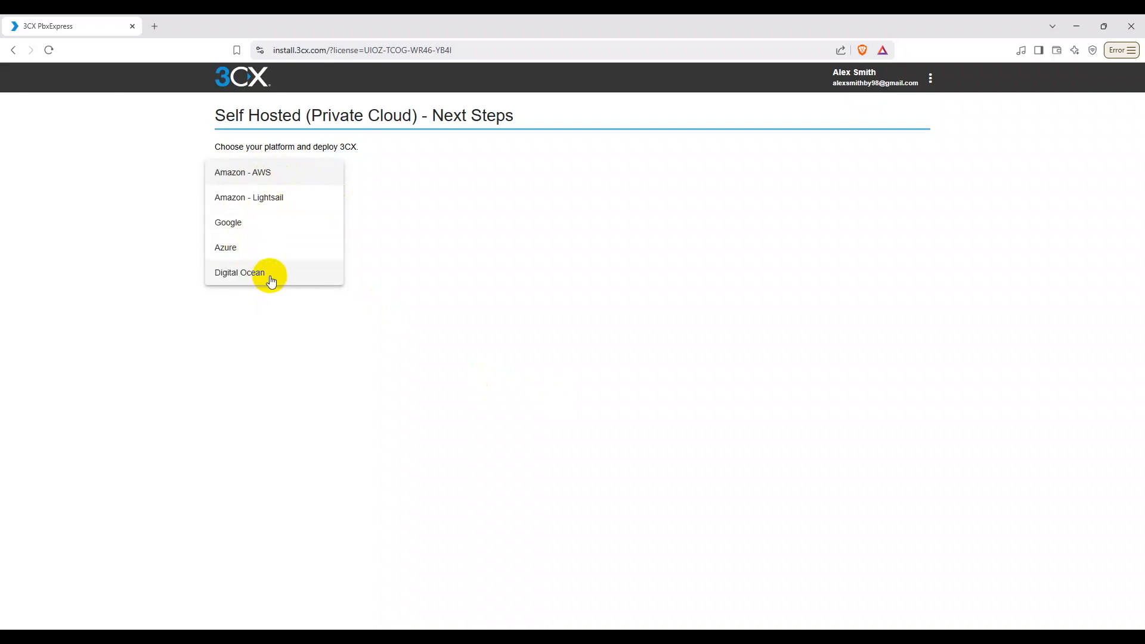
click(356, 145)
drag(358, 147, 264, 147)
triple_click(264, 146)
click(301, 173)
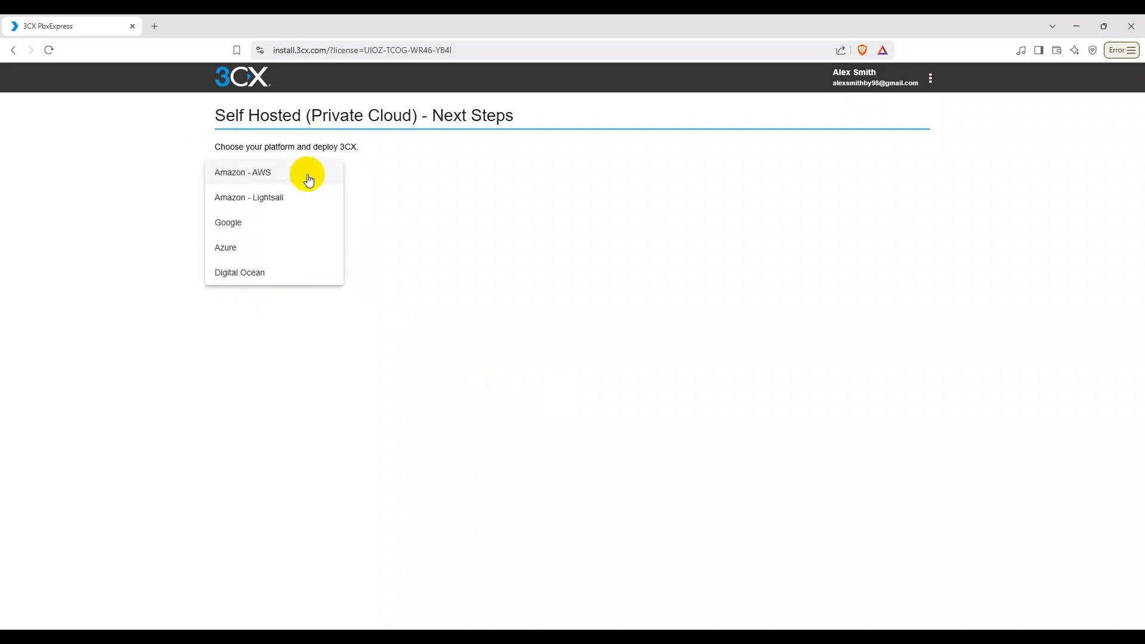
click(250, 203)
Step: Fill in the Access Key ID and Secret Access Key fields
click(248, 226)
drag(212, 224, 291, 225)
click(267, 229)
click(280, 258)
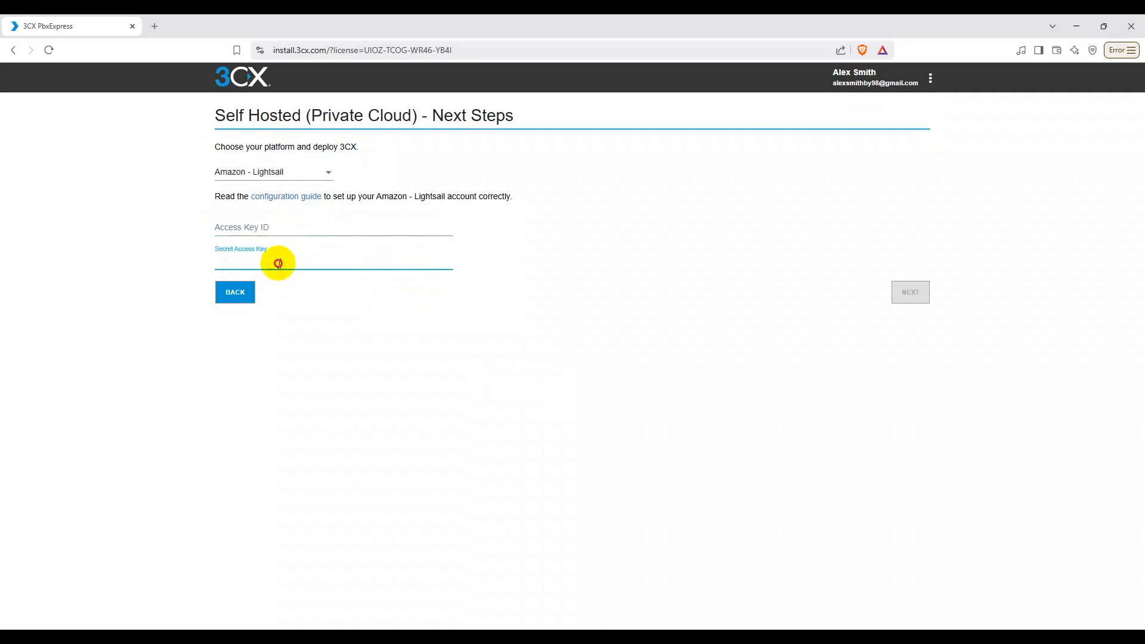
click(293, 230)
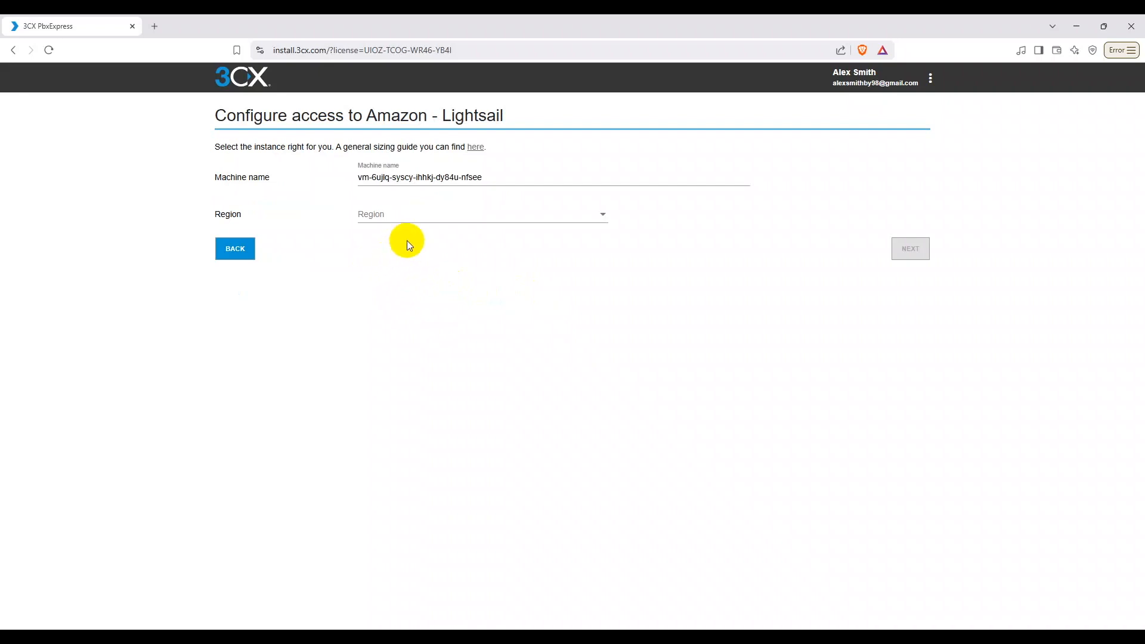
Step: Open the general hardware sizing guide in a new tab
drag(215, 114, 519, 118)
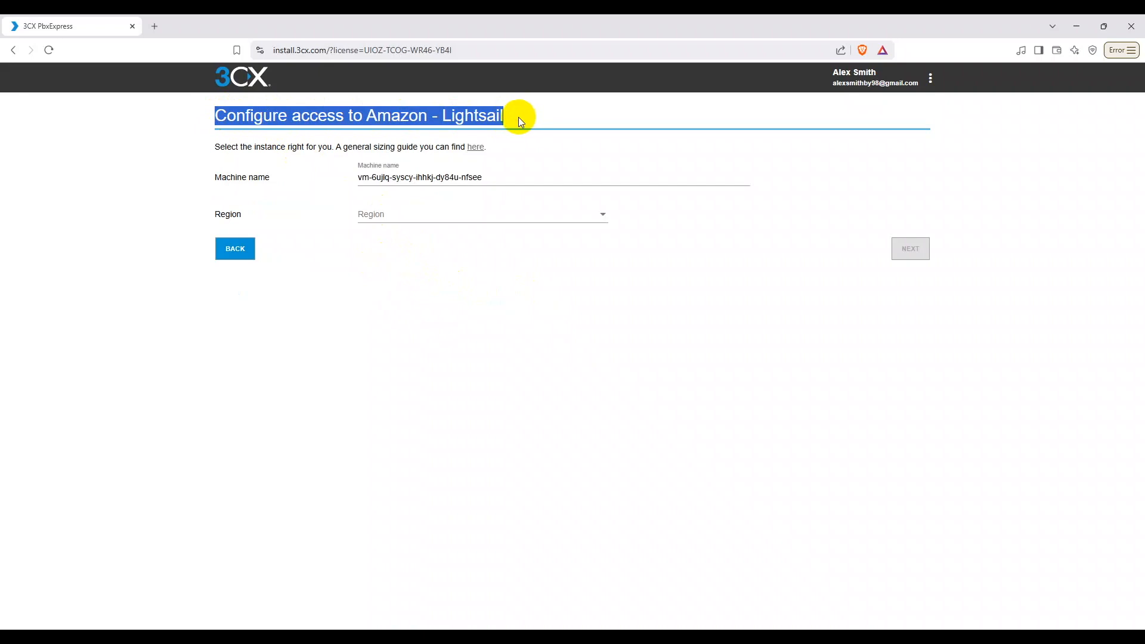
click(361, 274)
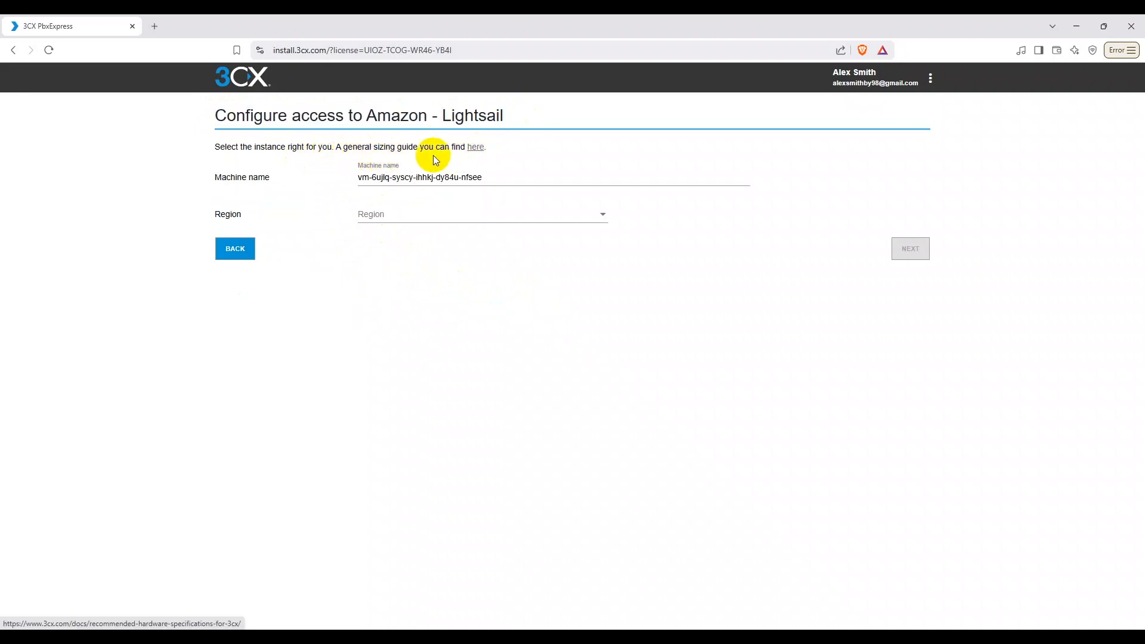
drag(216, 147, 482, 158)
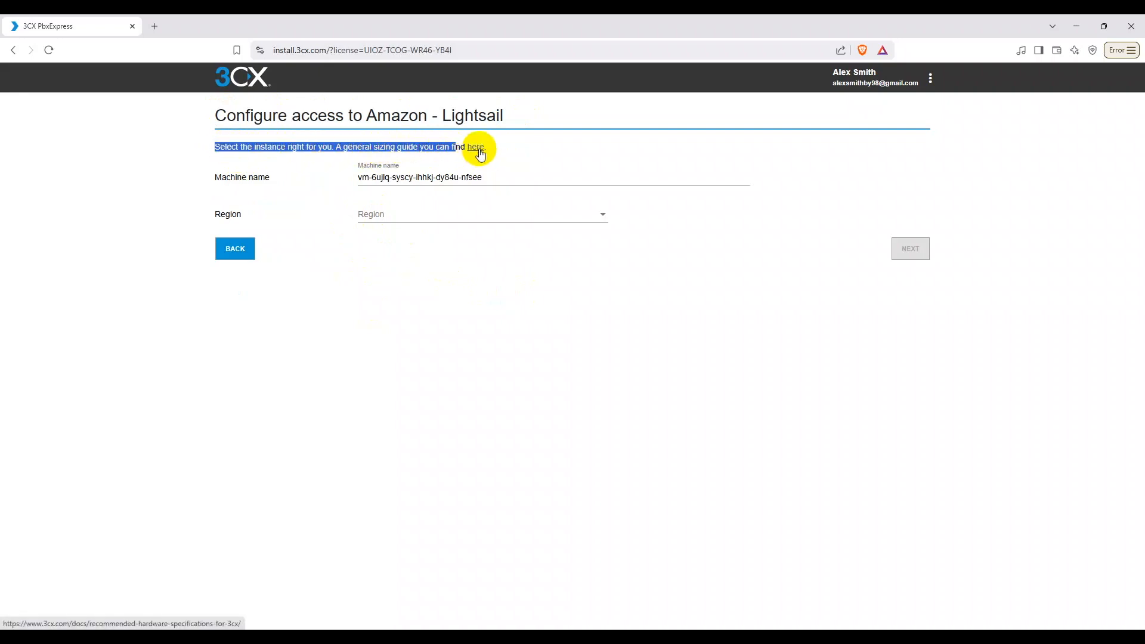
click(476, 148)
Step: Back on the Lightsail page, prefix the machine name with SJSNETWORKS
click(79, 25)
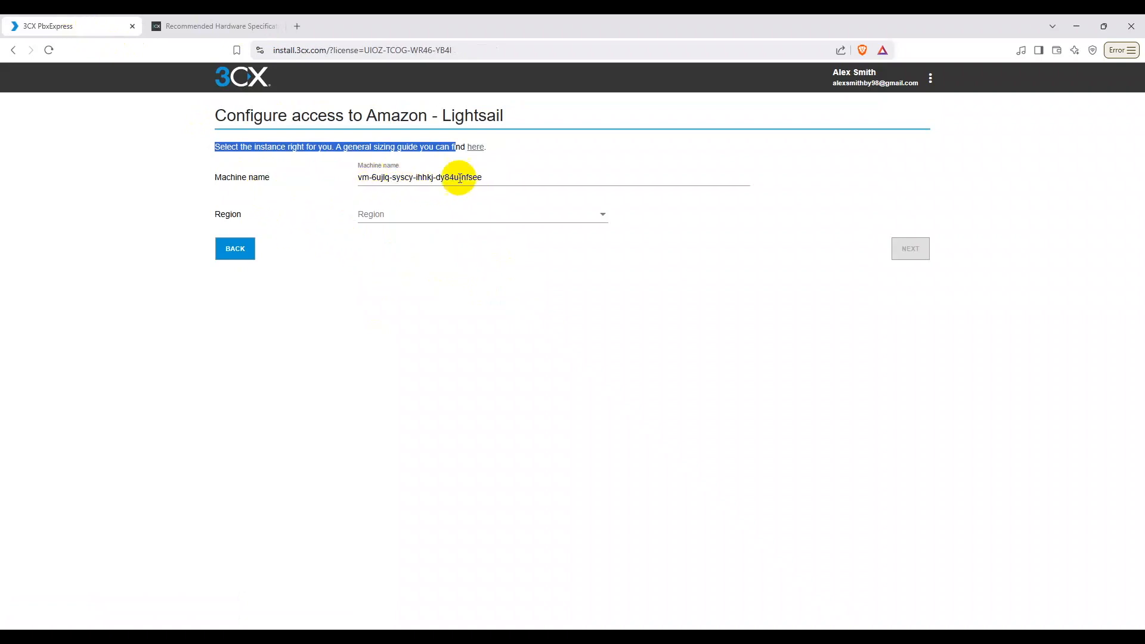
click(497, 178)
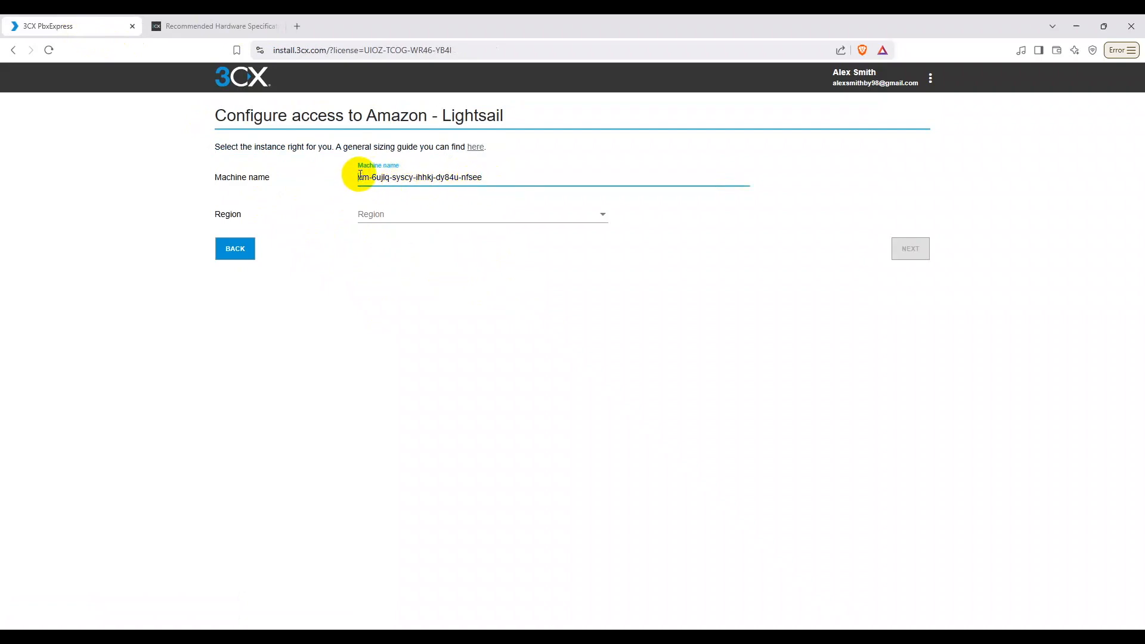
text(SJSNETWORKS)
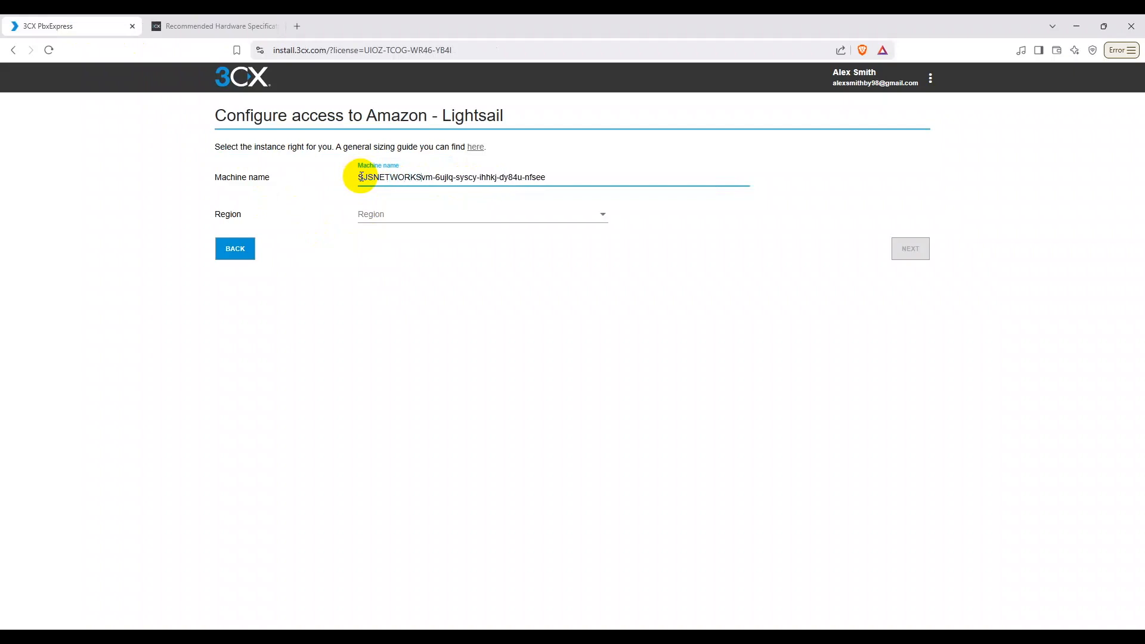
Step: Check the Small, Medium and Large 3CX PBX hardware tables on the specifications page, then go back to Lightsail
click(161, 25)
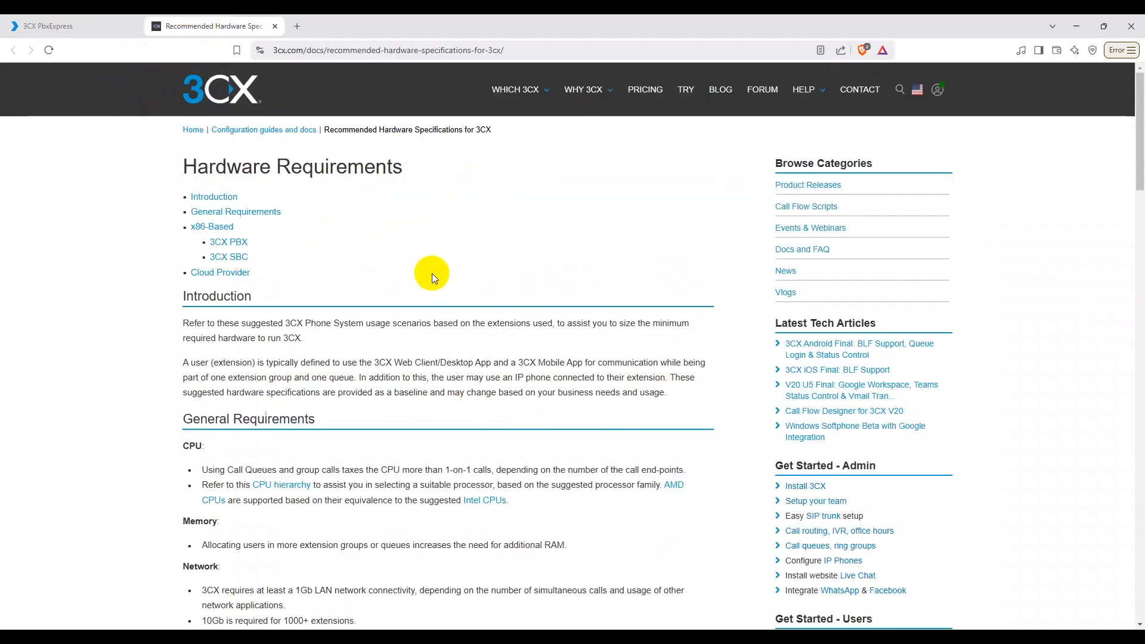
scroll(382, 276, down, 2)
scroll(242, 214, up, 1)
scroll(312, 225, down, 10)
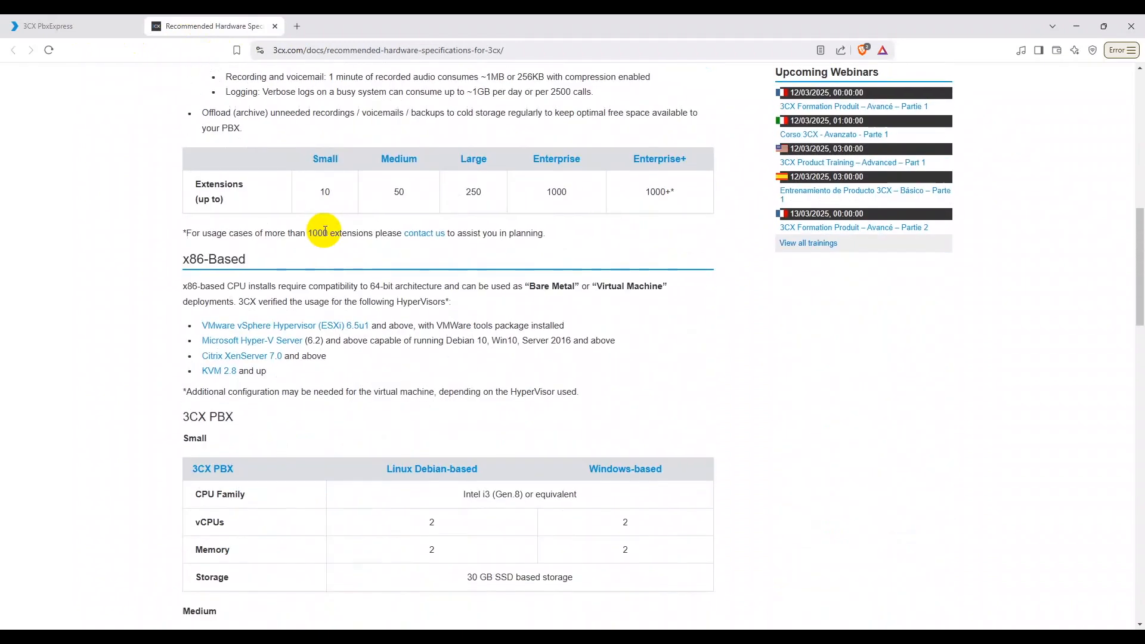
scroll(325, 232, up, 1)
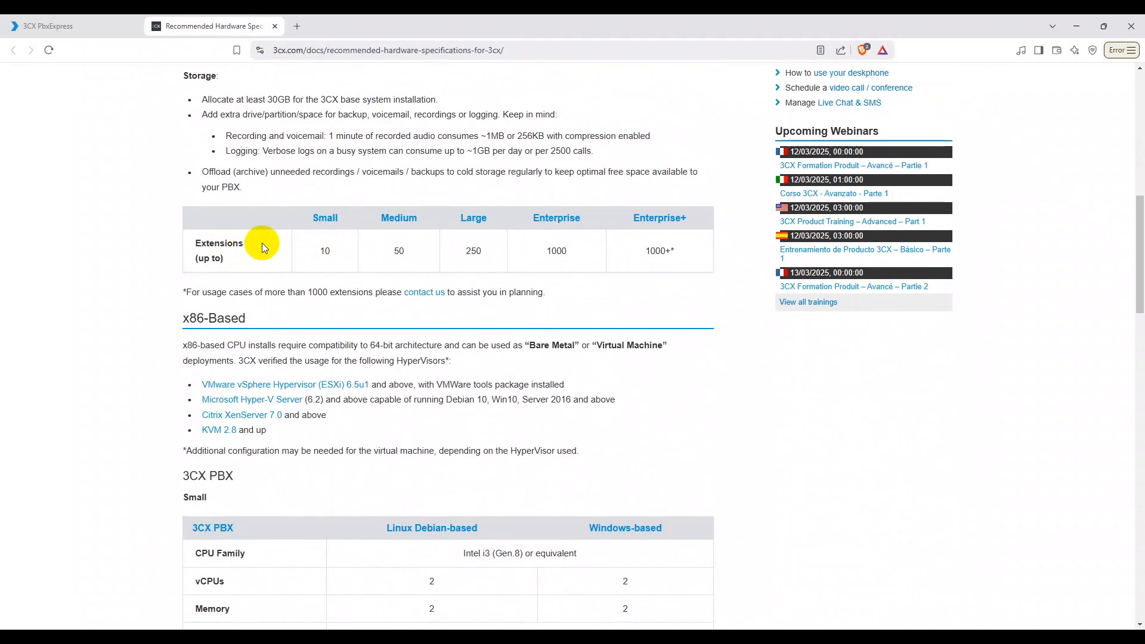
scroll(264, 245, down, 2)
scroll(356, 388, down, 1)
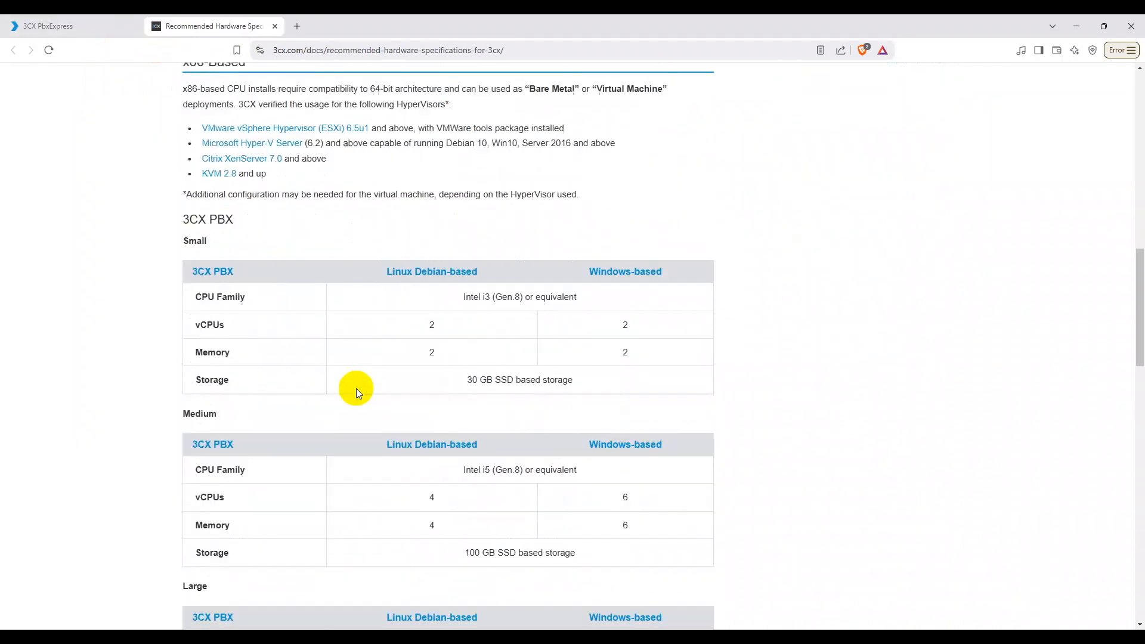
scroll(248, 239, down, 2)
scroll(259, 234, down, 1)
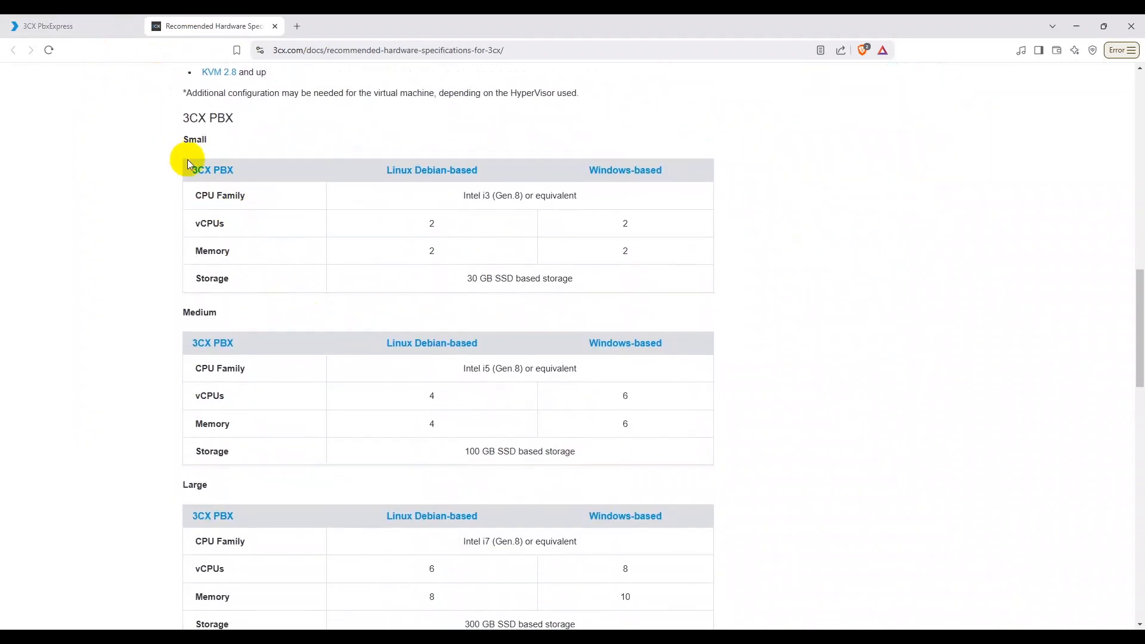
drag(182, 118, 235, 118)
click(85, 27)
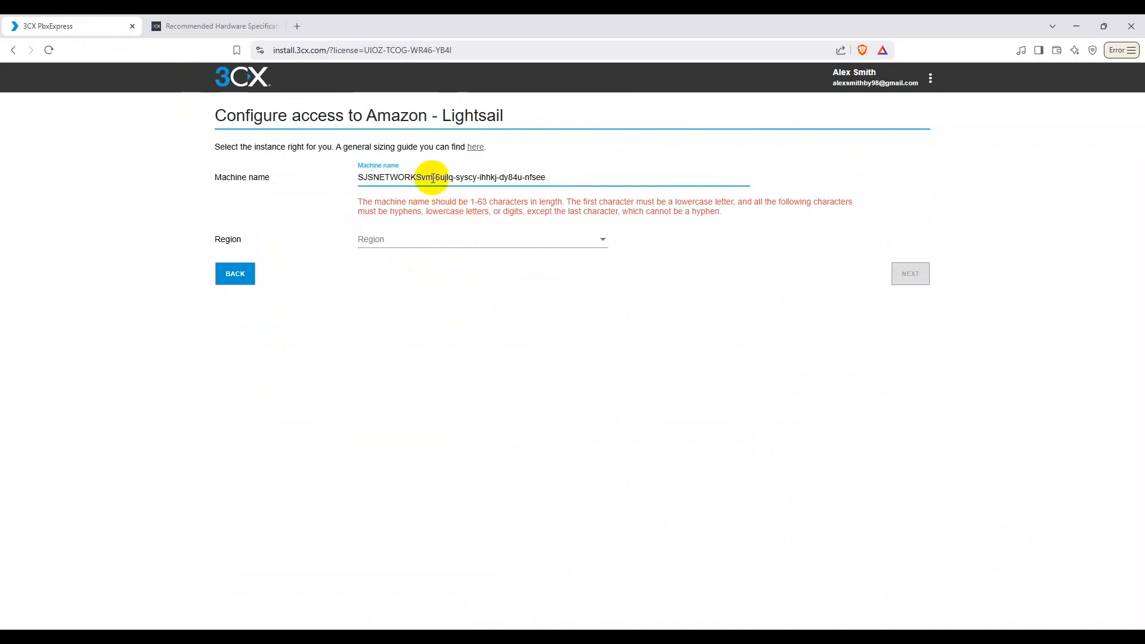
Step: Change the machine-name prefix to lowercase 'sjsnetworks' and set the region to Sydney (ap-southeast-2)
drag(421, 177, 262, 181)
text(sjsnet)
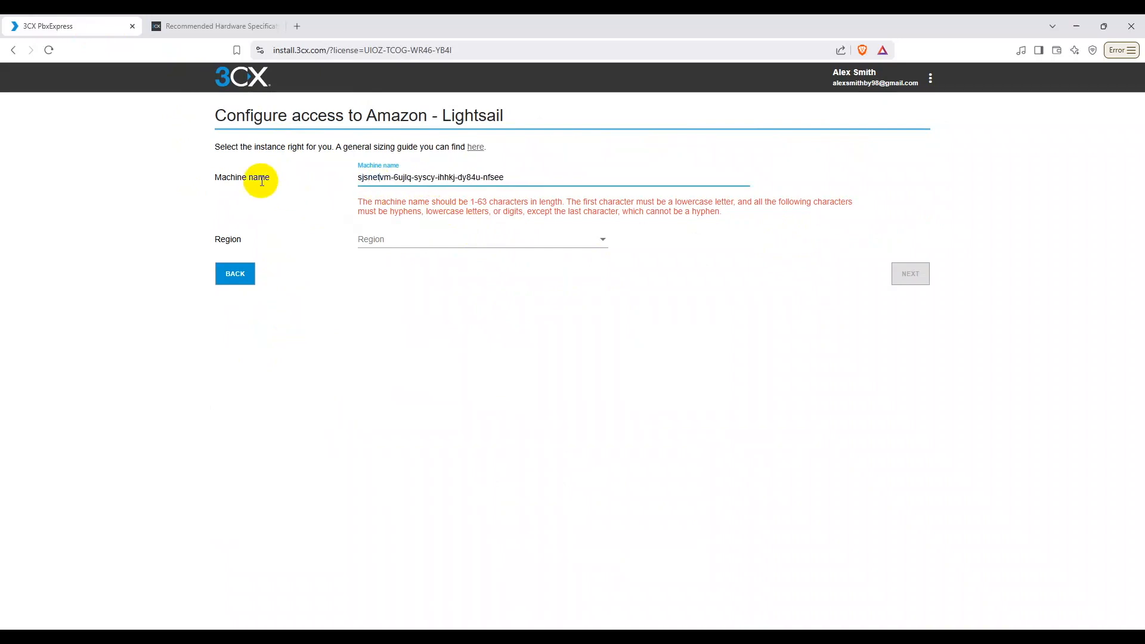
text(works)
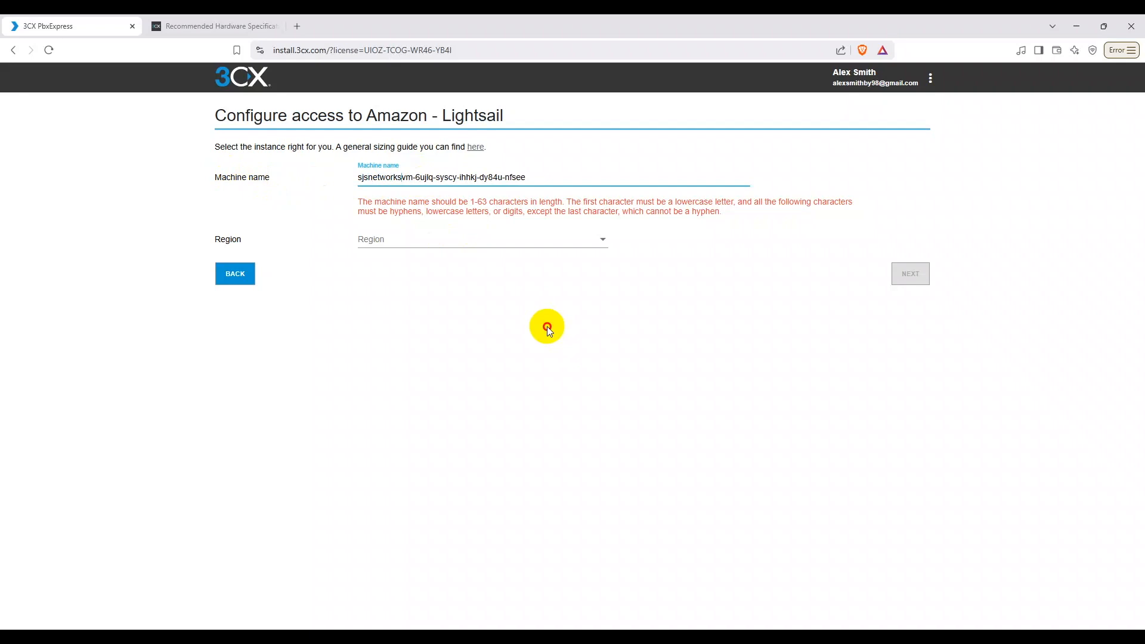
click(443, 219)
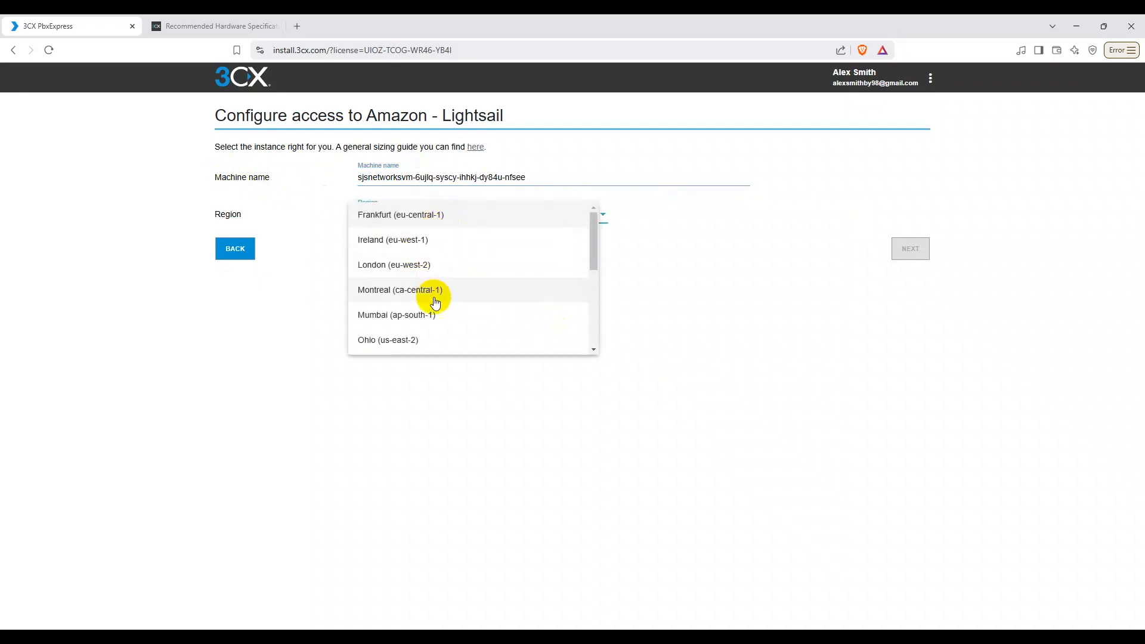
scroll(421, 327, down, 3)
scroll(421, 304, down, 1)
scroll(421, 315, down, 1)
scroll(420, 317, up, 2)
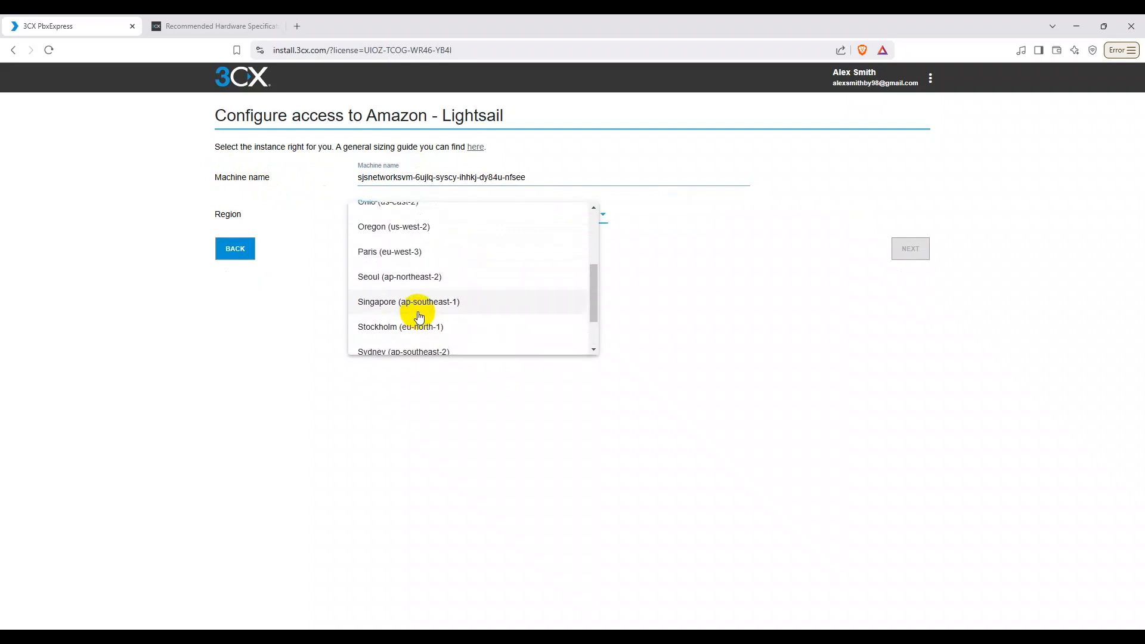
scroll(418, 314, up, 2)
scroll(415, 303, down, 4)
click(430, 293)
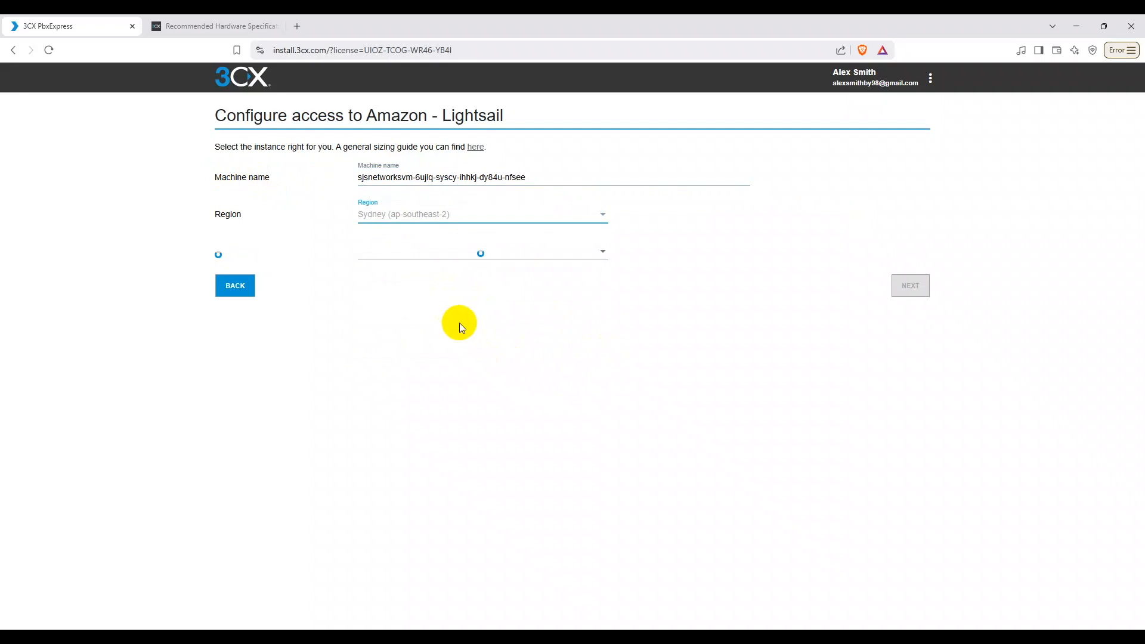
Step: Choose the Small (2 CPU, 2048 MB) machine type and keep 3cx as the SSH key
click(449, 287)
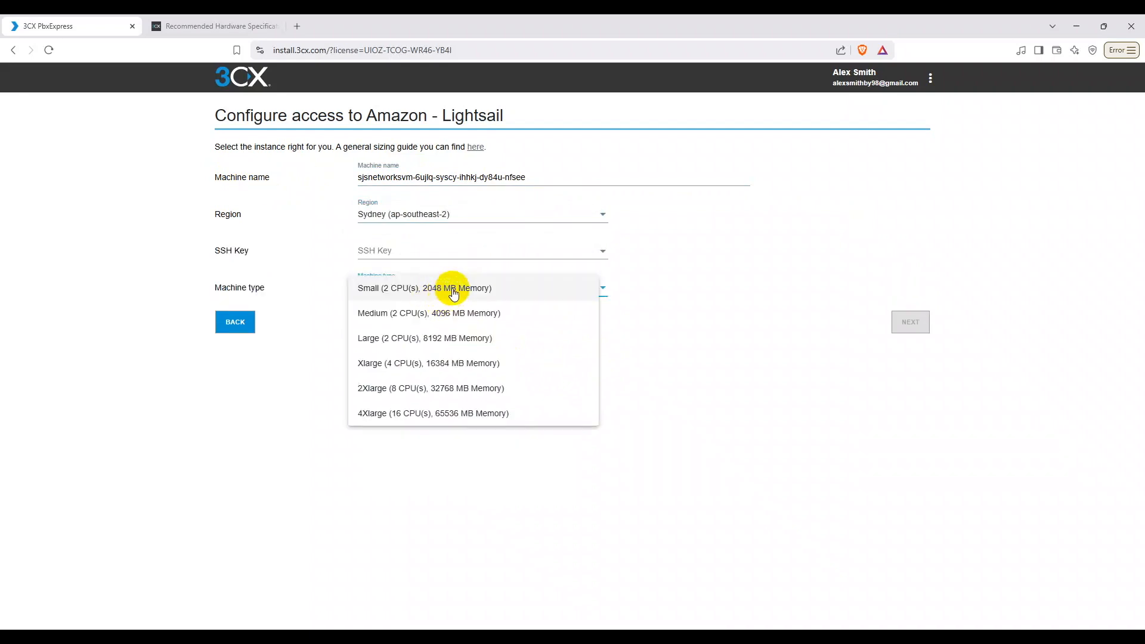
click(437, 293)
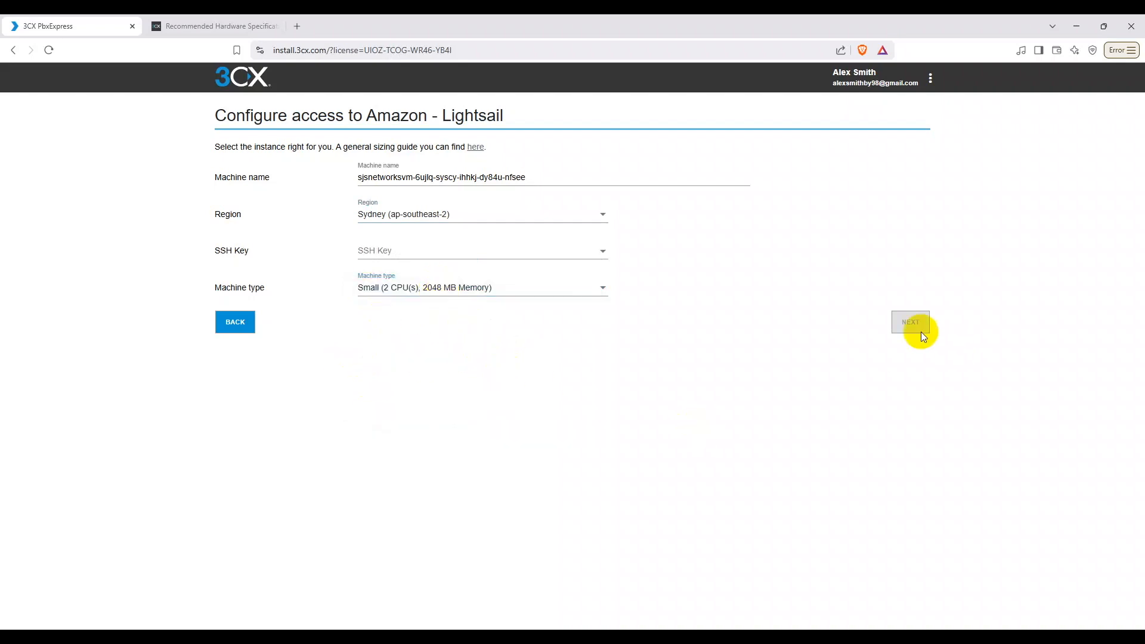
click(440, 255)
click(381, 258)
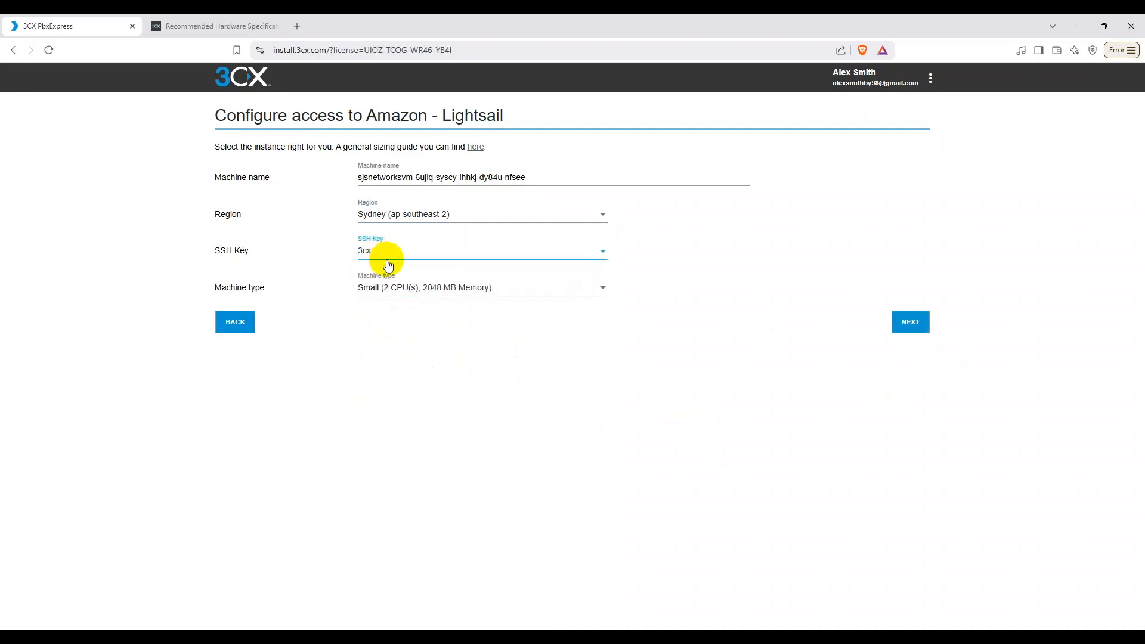
click(445, 255)
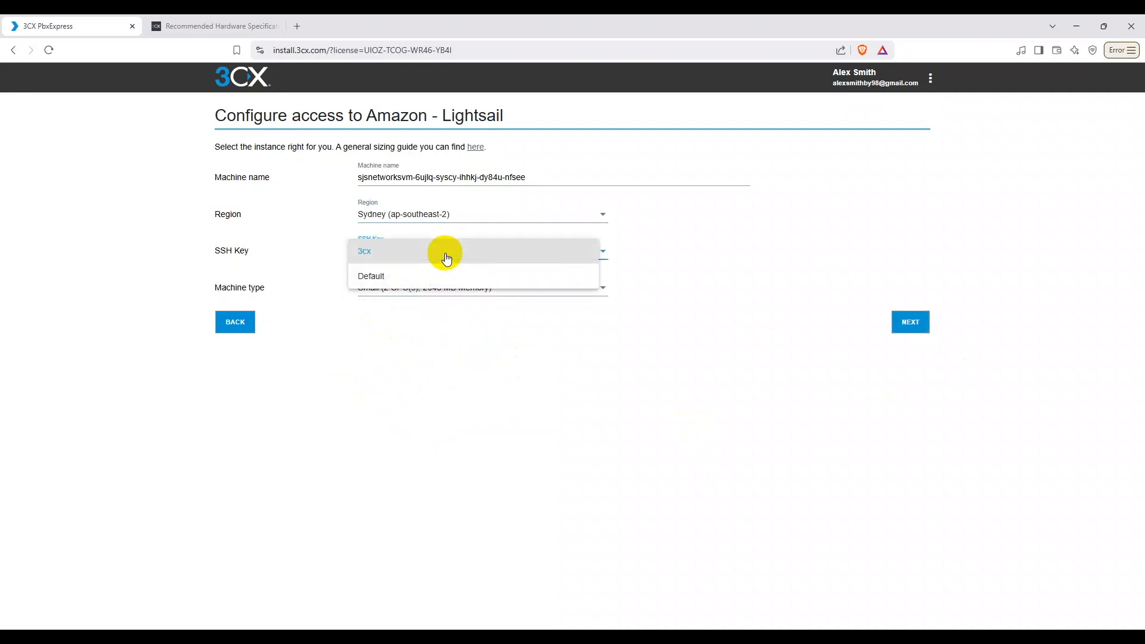
click(393, 282)
click(414, 251)
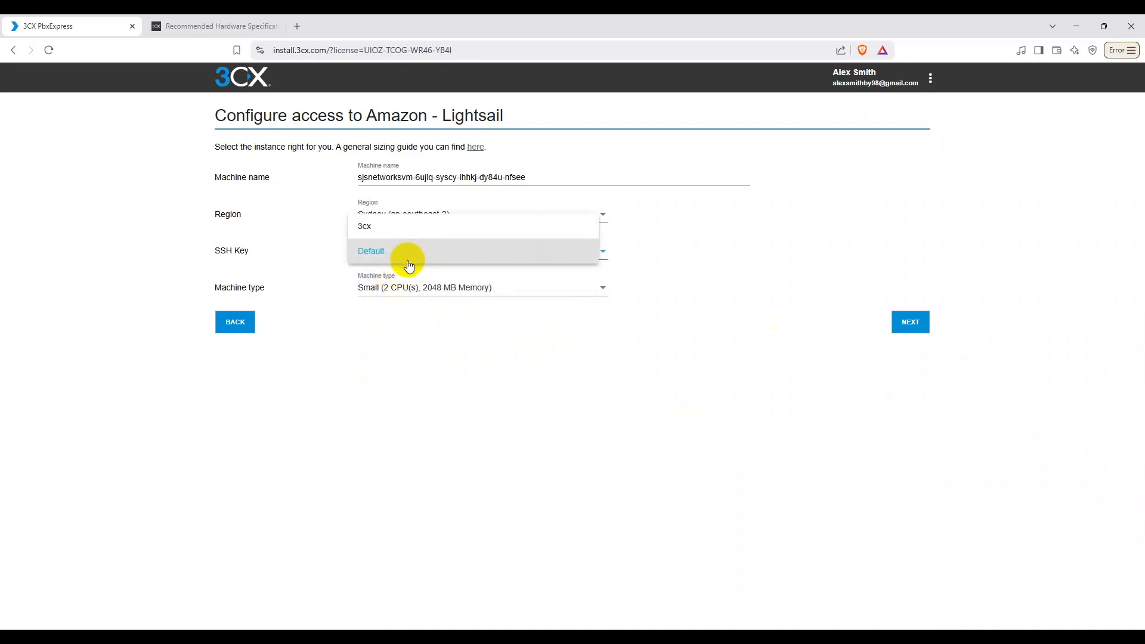
click(388, 227)
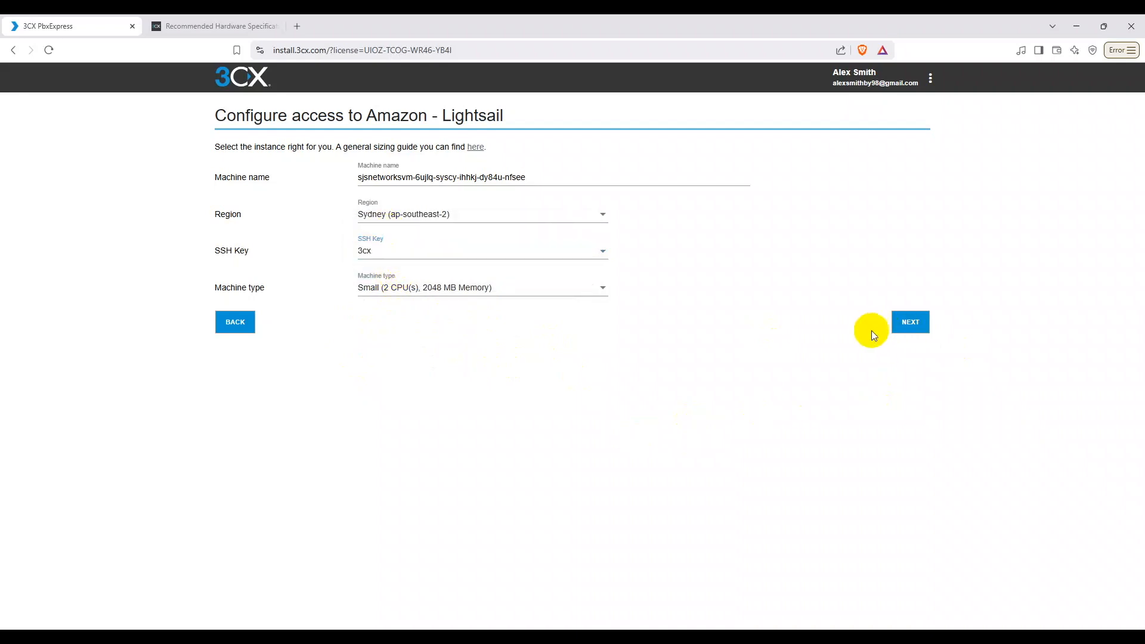
click(602, 253)
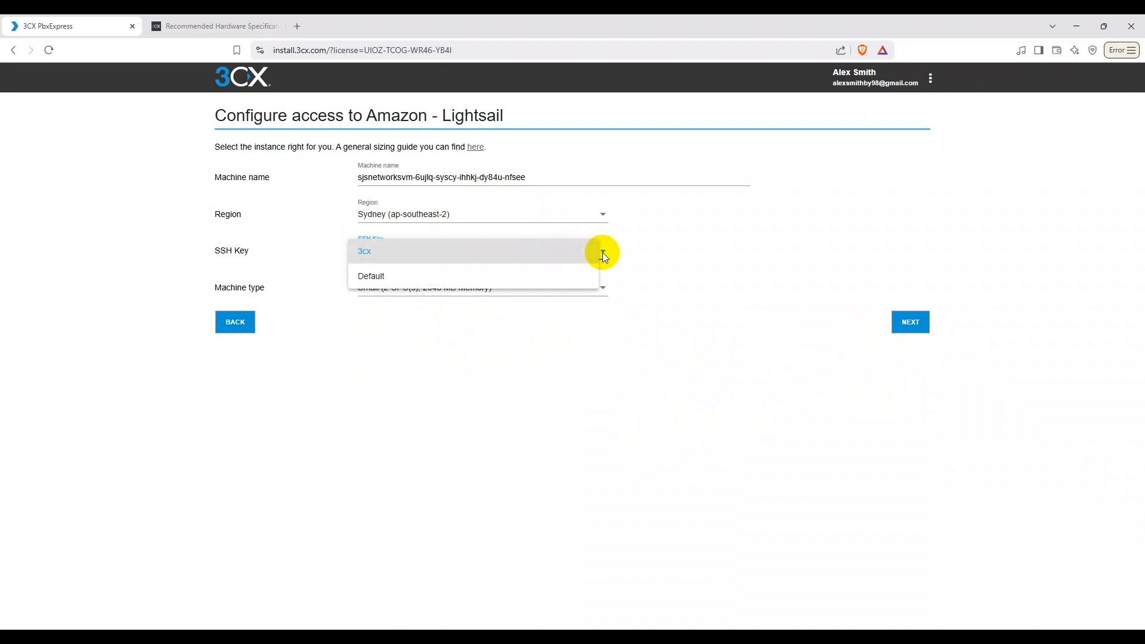
click(645, 286)
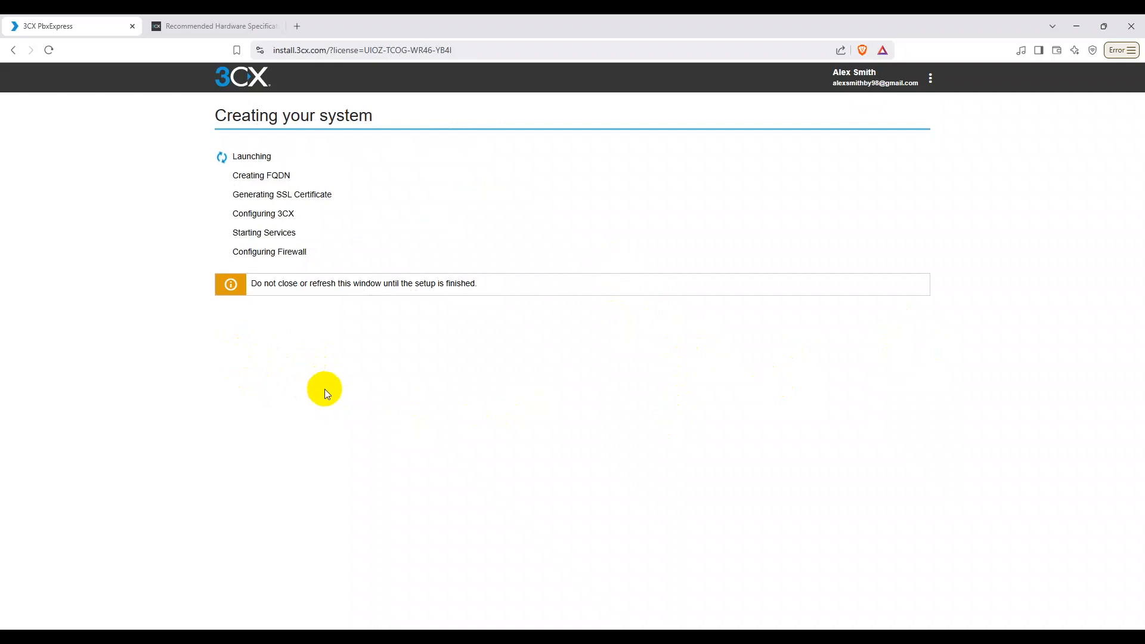
Step: Wait on the Creating your system page while the Lightsail 3CX system is built
drag(484, 284, 245, 285)
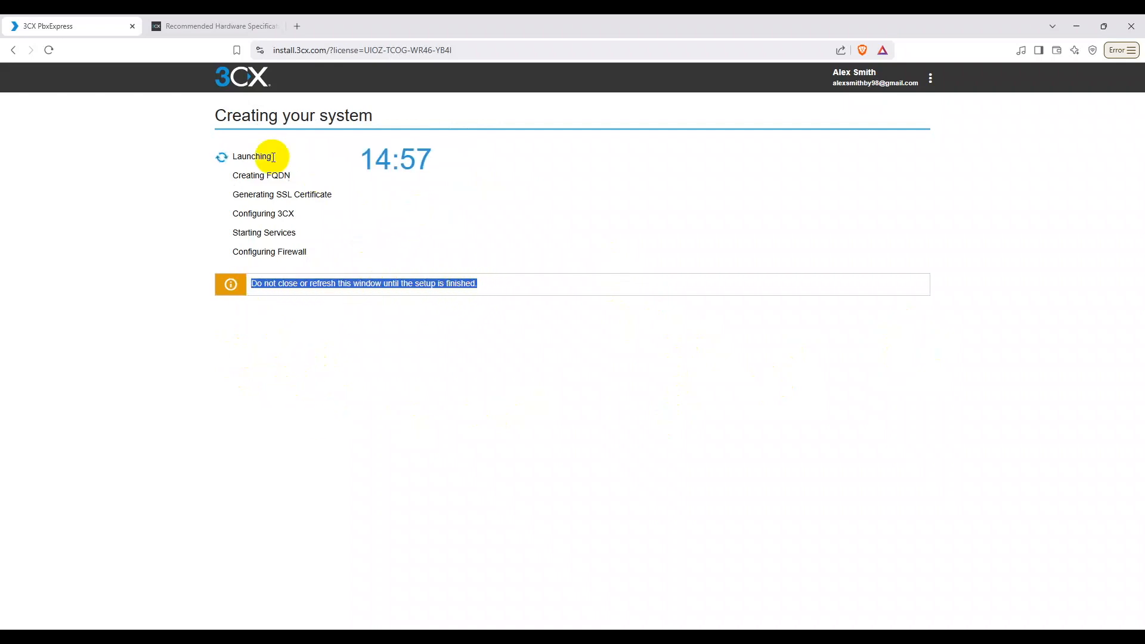
click(310, 376)
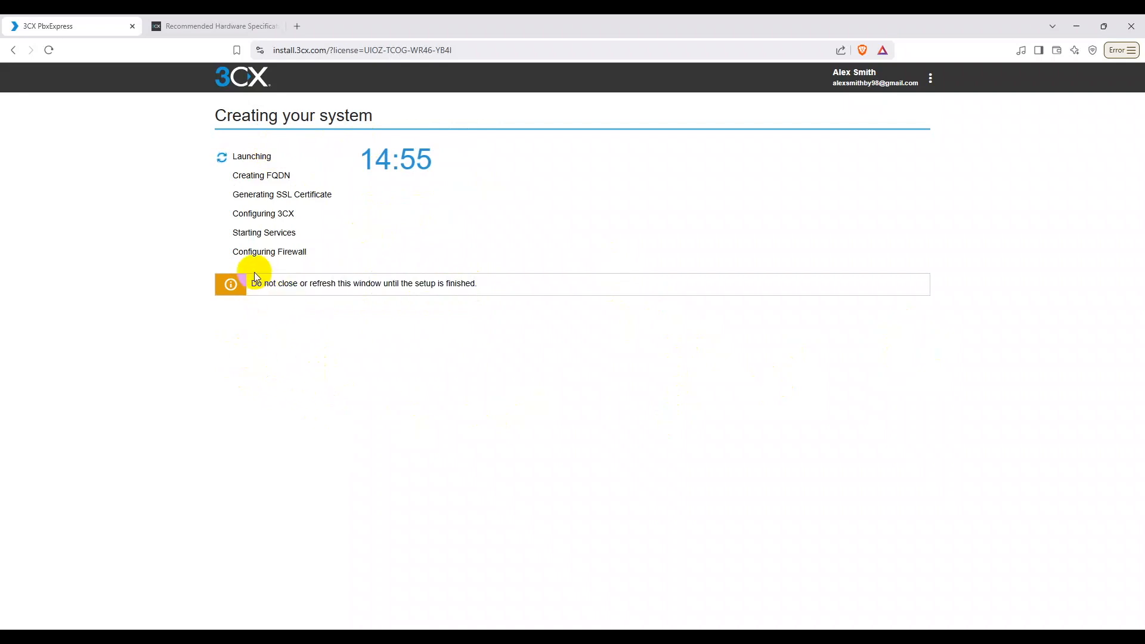
drag(217, 114, 377, 116)
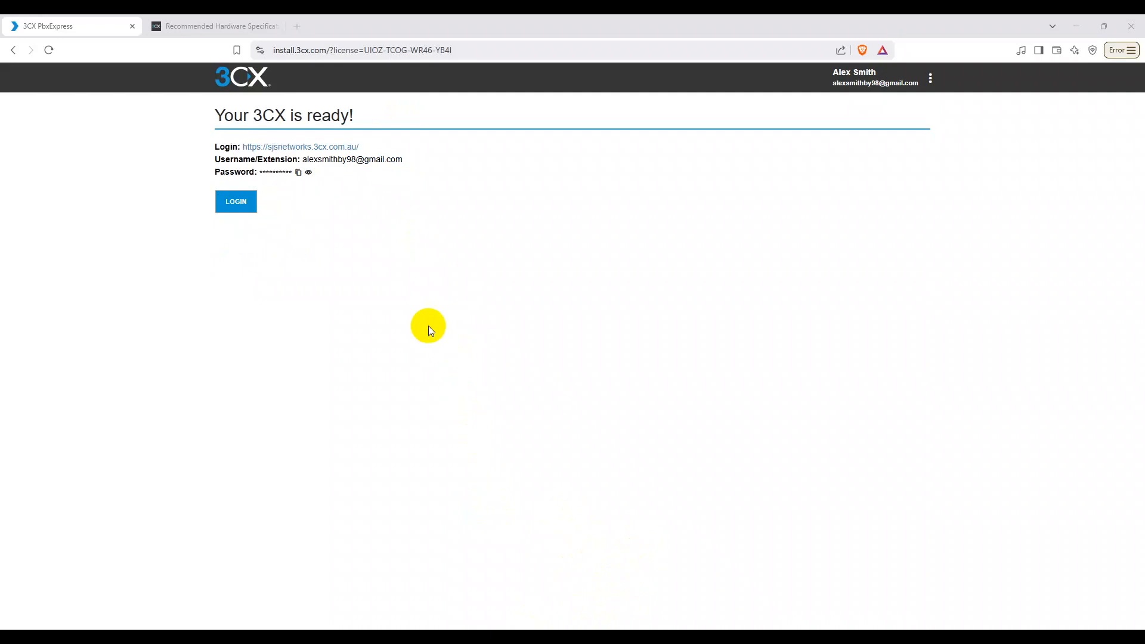
Step: Review the login details, open the sjsnetworks.3cx.com.au web client in a new tab, and close the hardware tab
drag(214, 114, 353, 113)
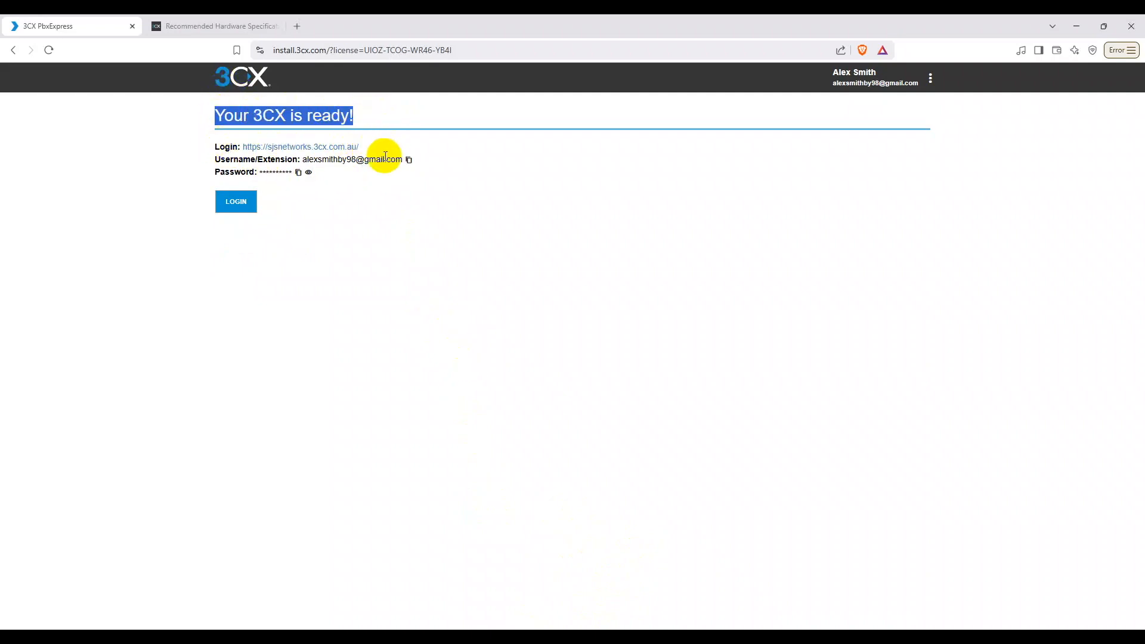
drag(207, 159, 403, 161)
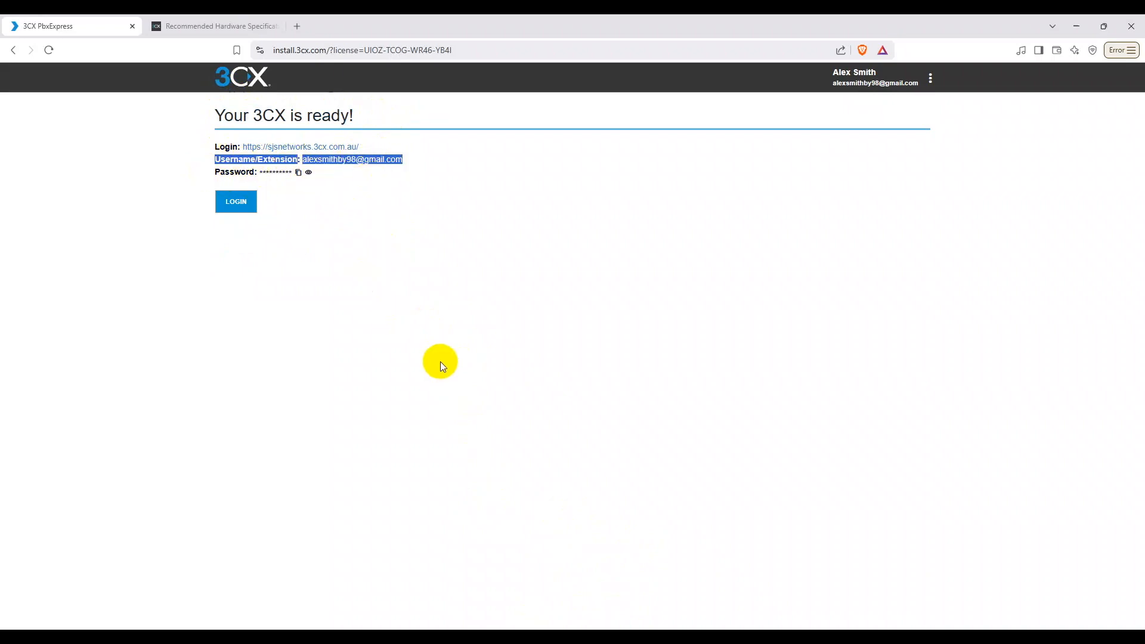
click(446, 253)
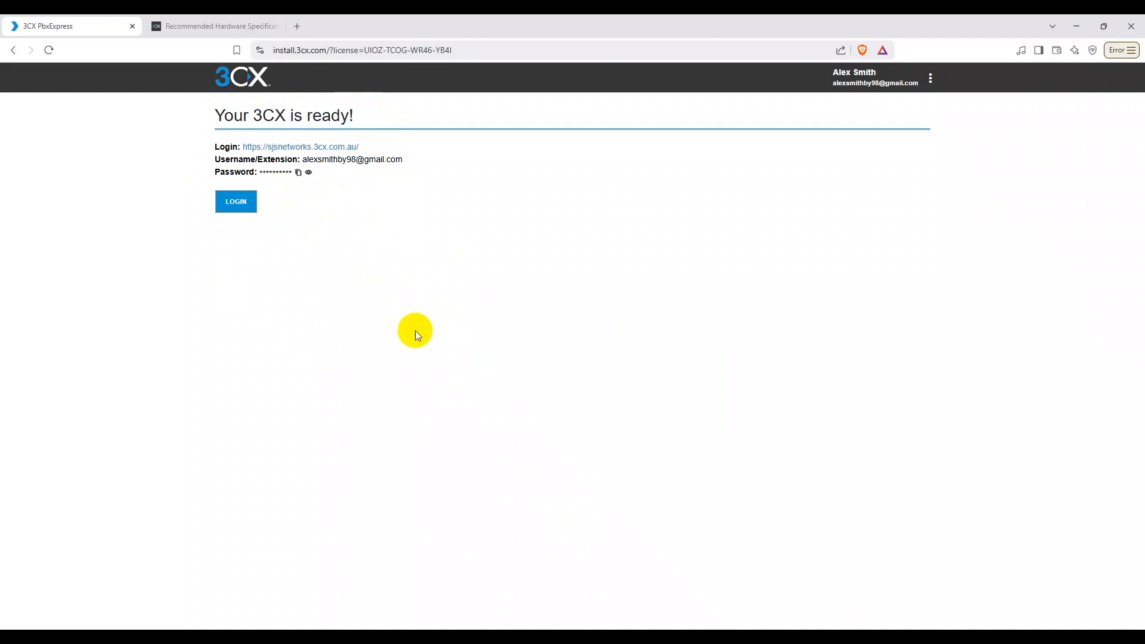
click(236, 202)
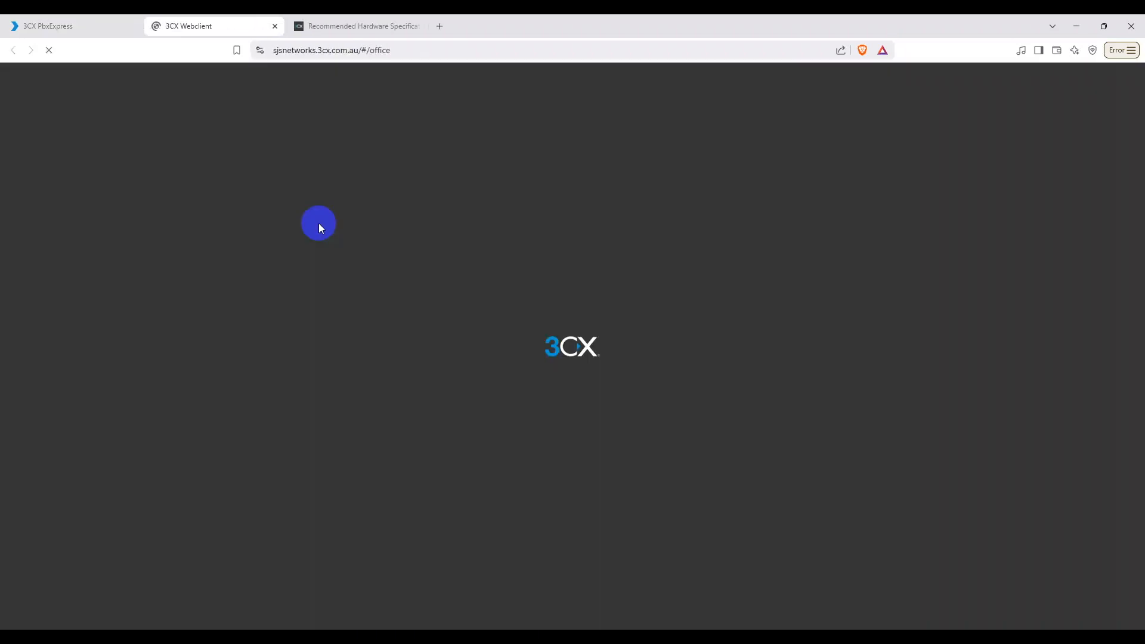
click(417, 26)
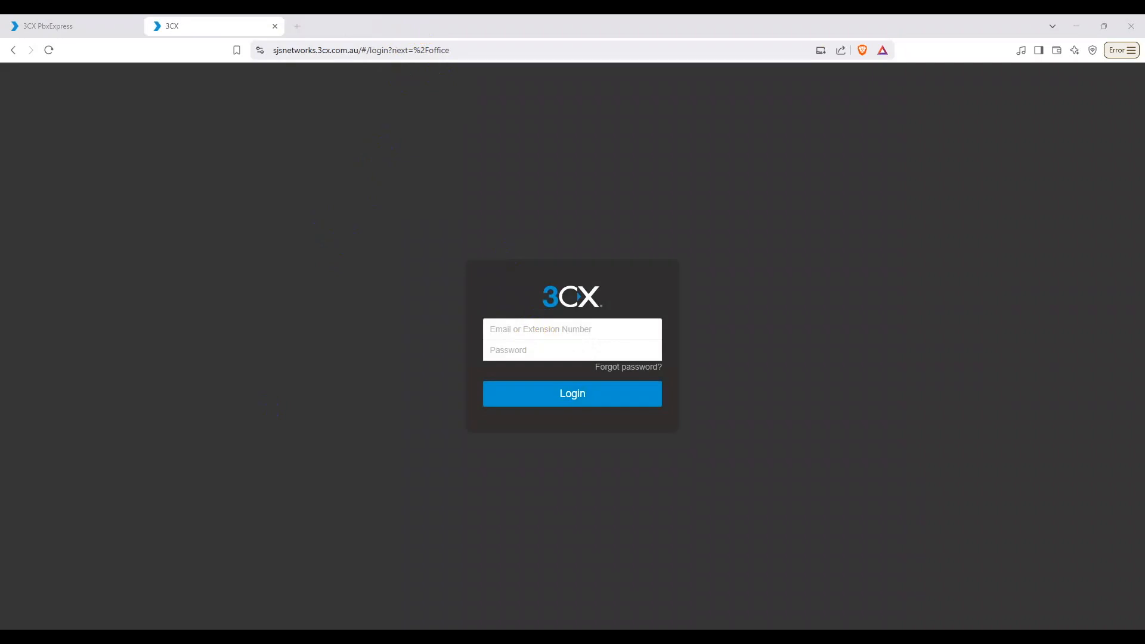
Step: Paste the owner's email into the login form, enter the password, and sign in
click(512, 328)
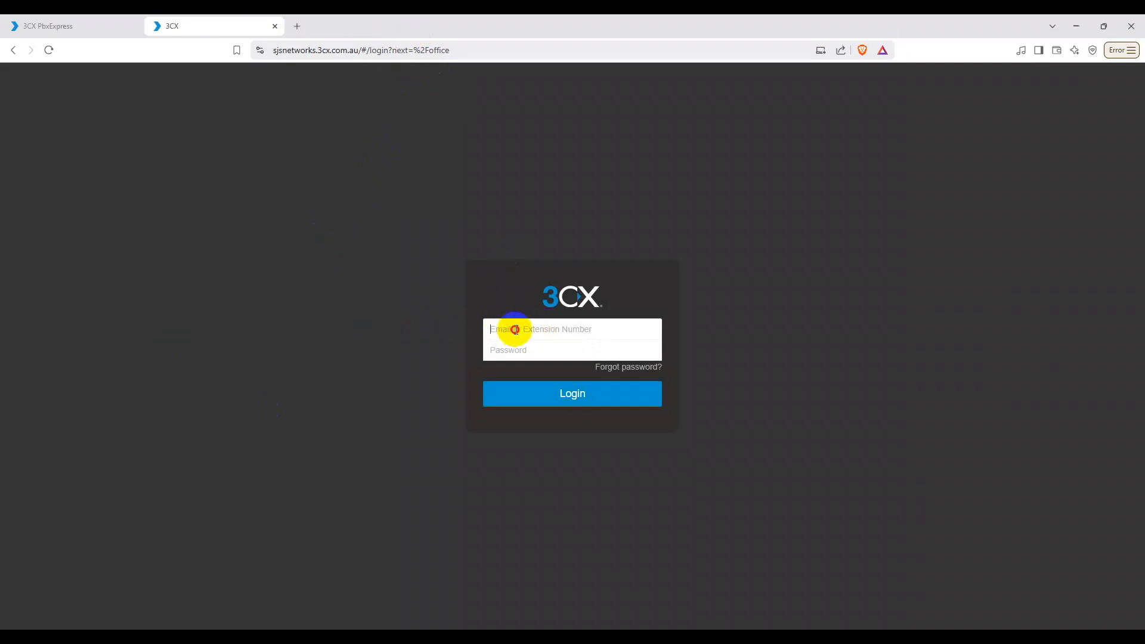
key(ctrl+v)
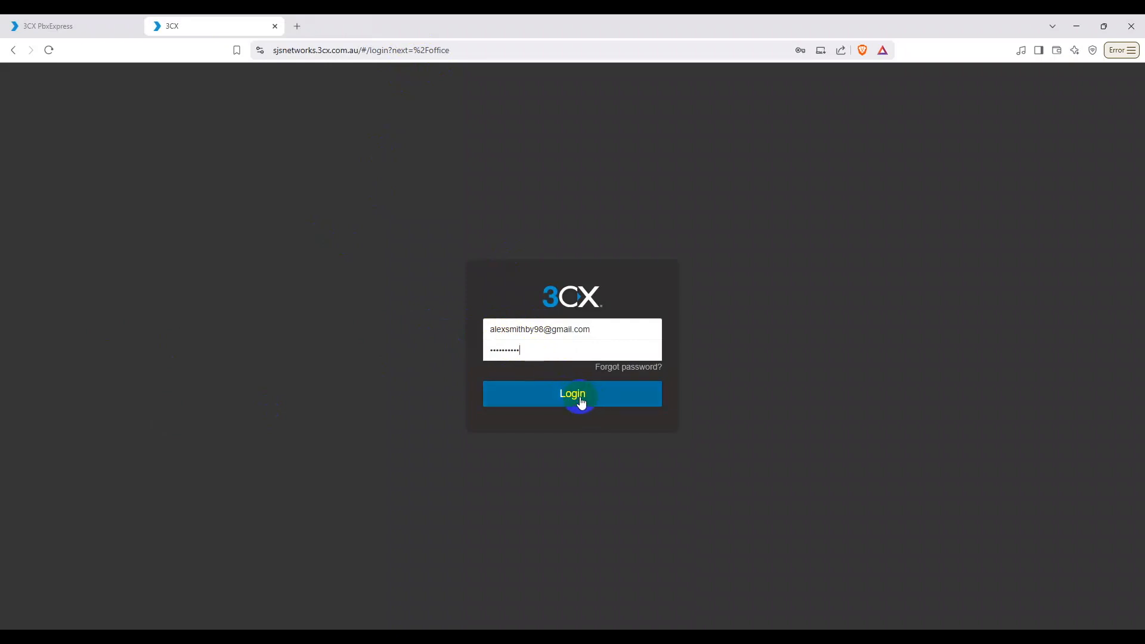
click(567, 404)
click(561, 396)
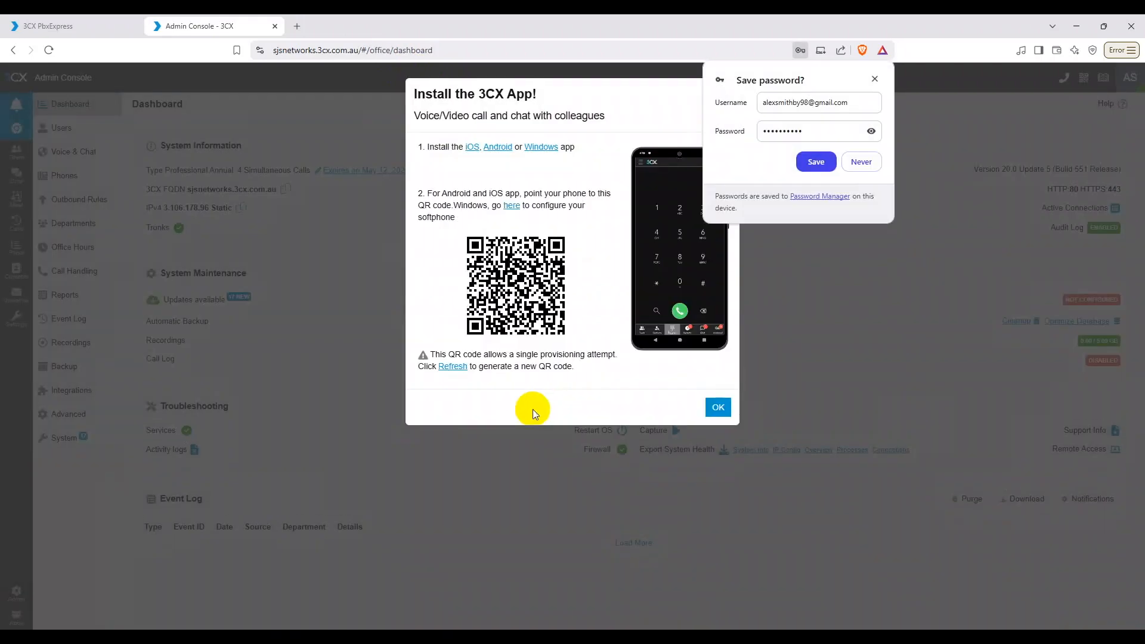
Step: Decline saving the password, dismiss the install-app prompt, and show the Dashboard overview
click(861, 162)
click(724, 409)
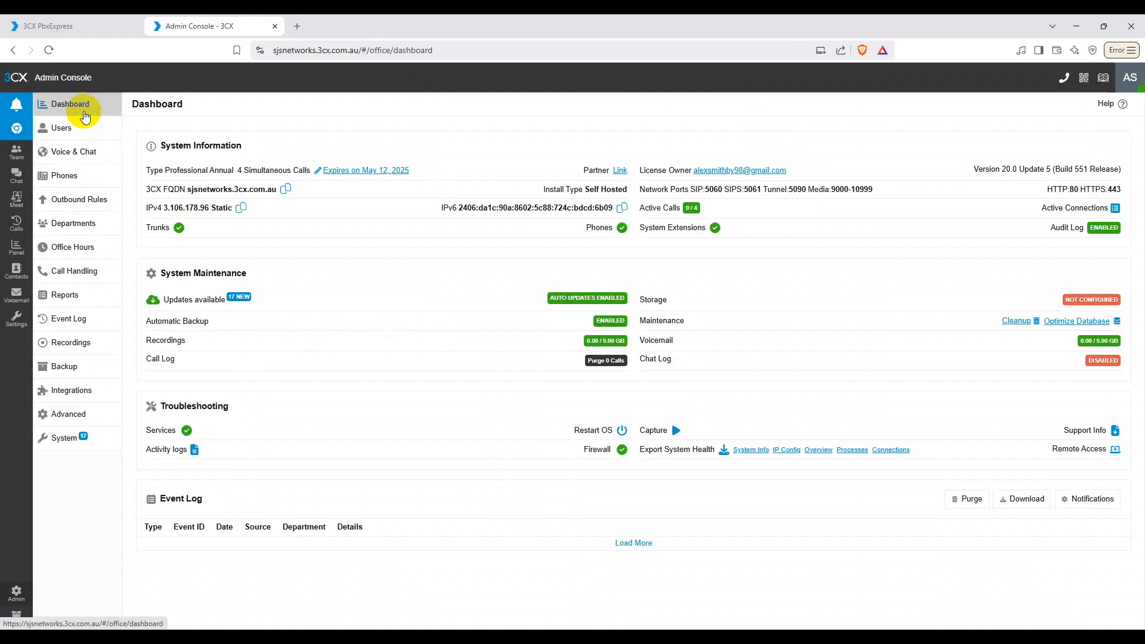
click(13, 598)
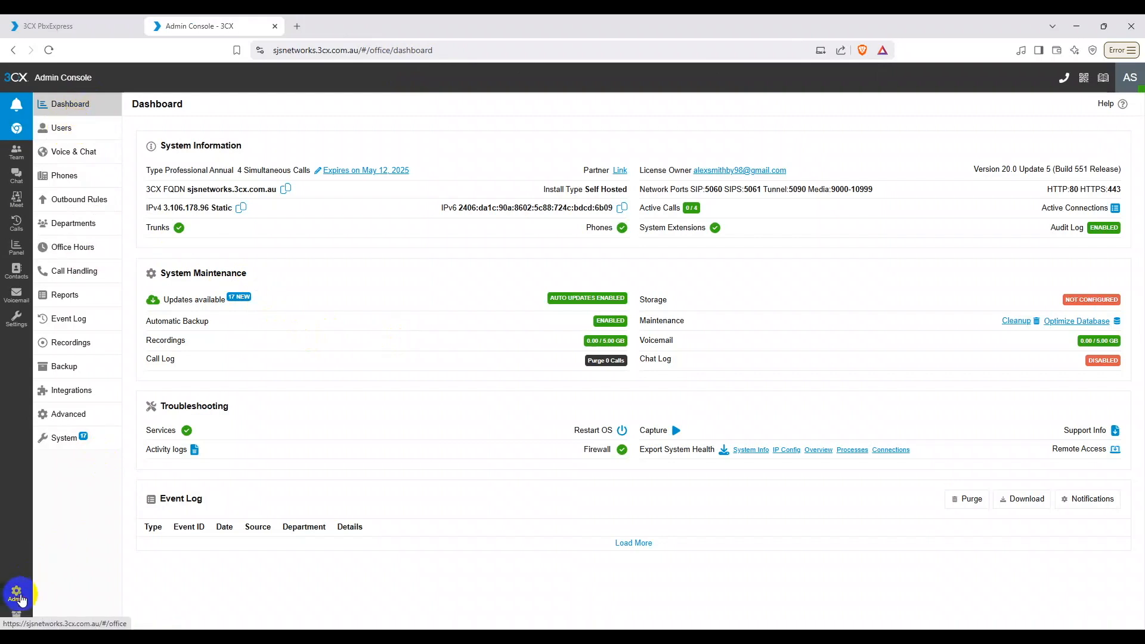
click(74, 107)
Step: Browse the Users, Voice & Chat, Phones, Outbound Rules, Departments, Office Hours, Call Handling and Reports pages
click(78, 130)
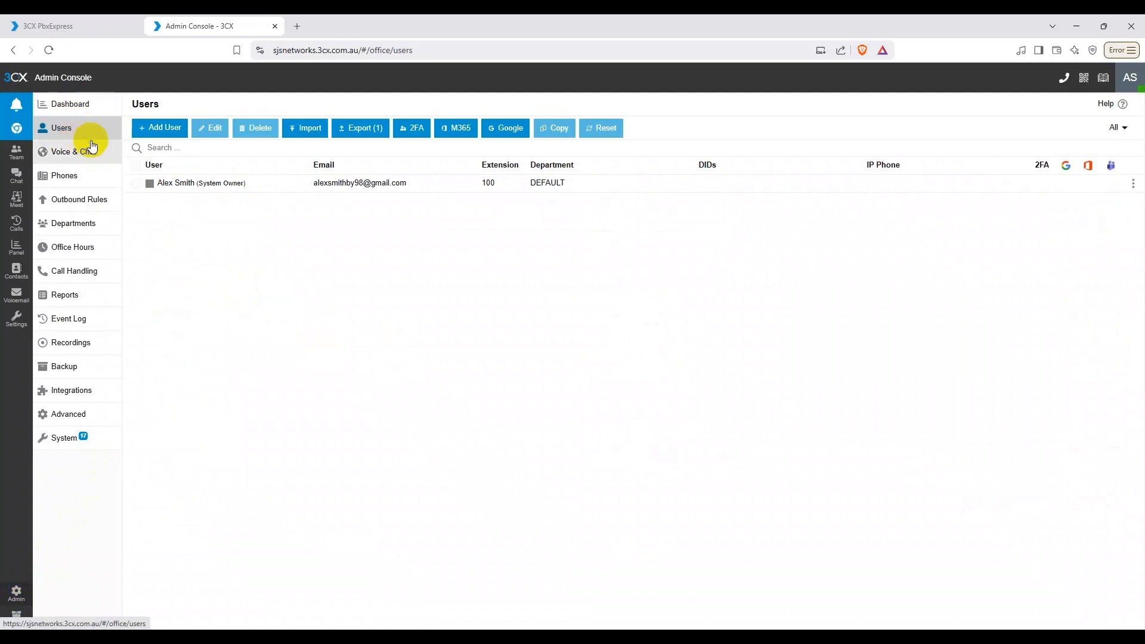
click(67, 156)
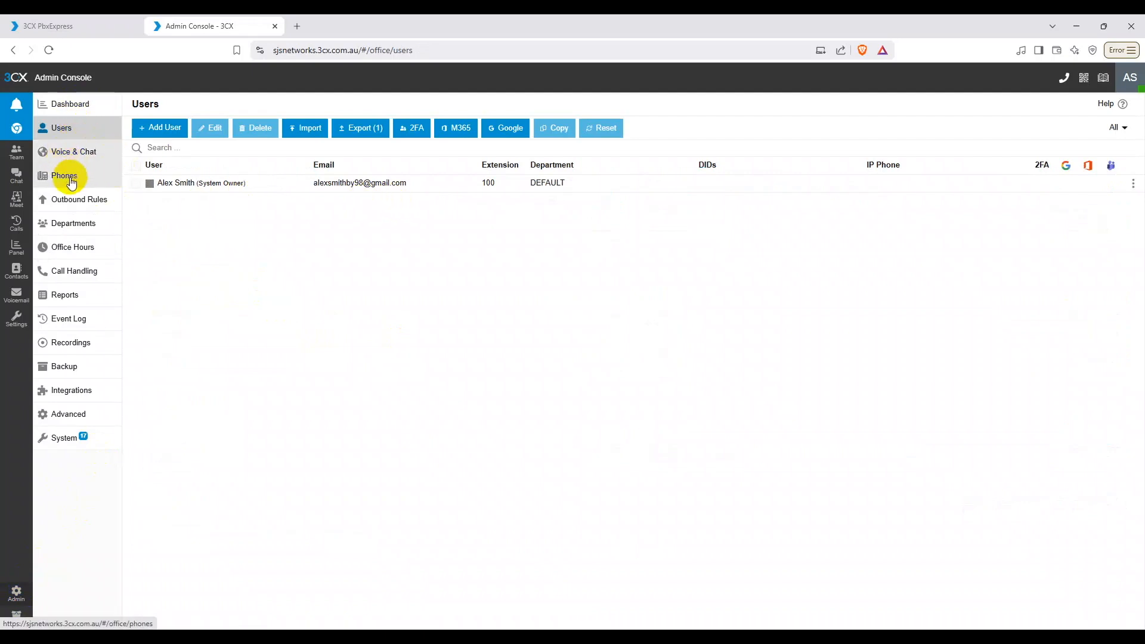
click(68, 177)
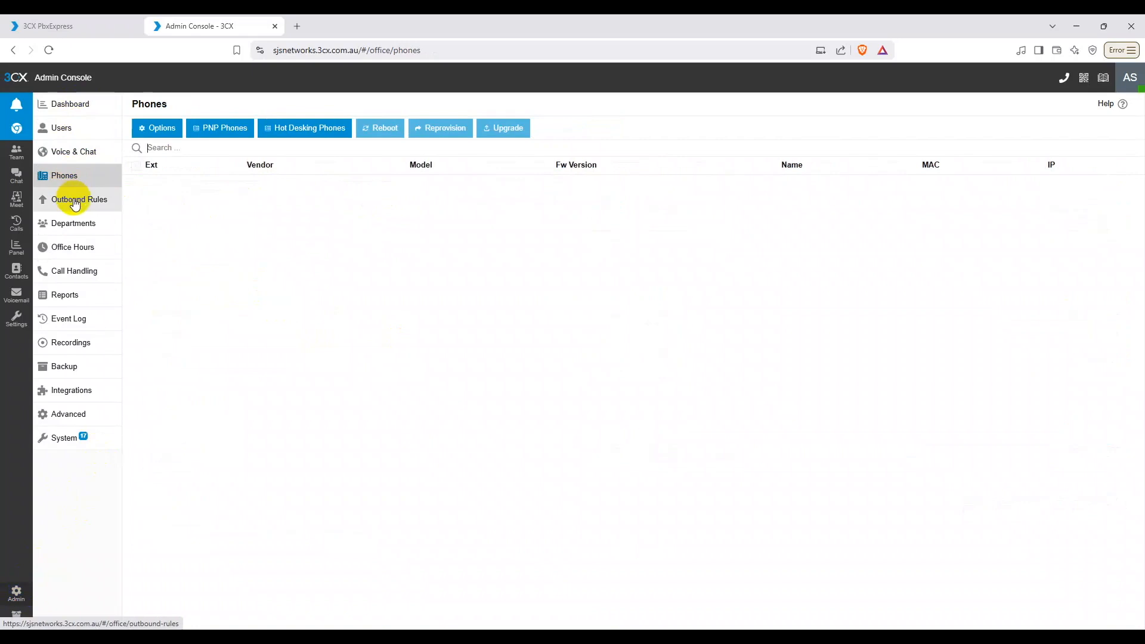
click(71, 201)
click(72, 223)
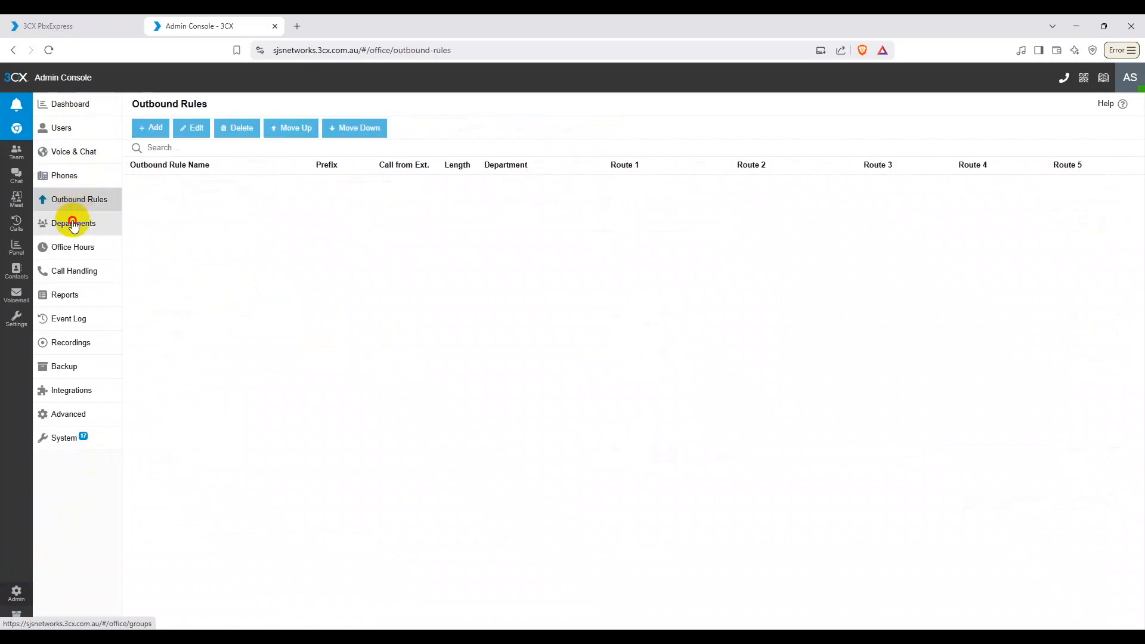
click(74, 251)
click(73, 271)
click(79, 299)
Step: Browse Event Log, Recordings, Backup, Integrations, Advanced and System, then return via Voice & Chat to Users
click(69, 319)
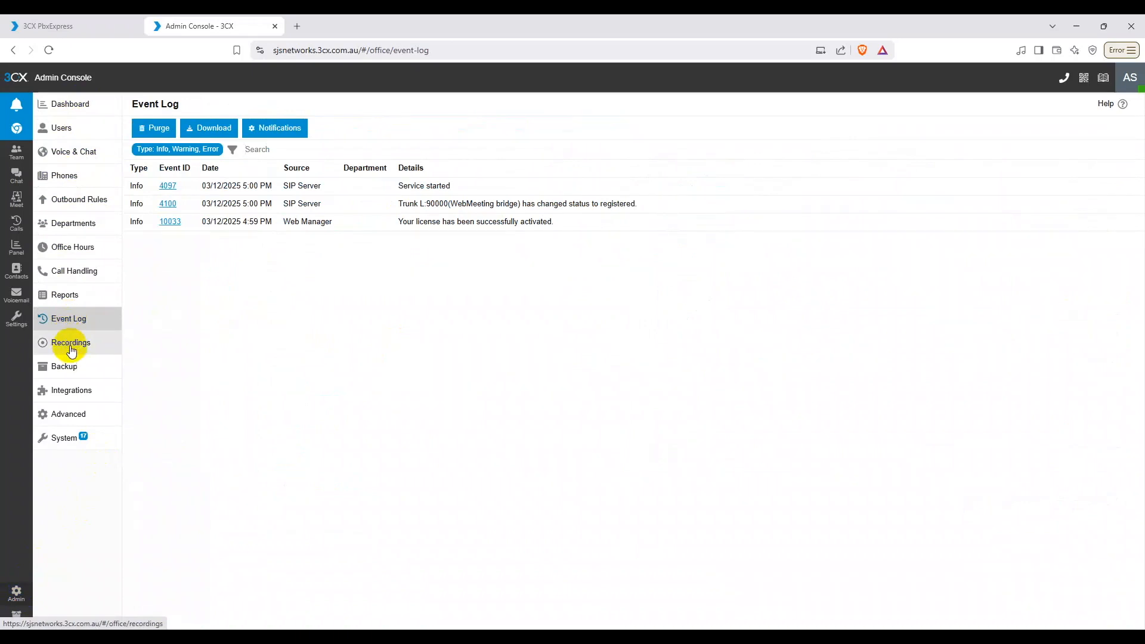
click(68, 346)
click(71, 365)
click(73, 393)
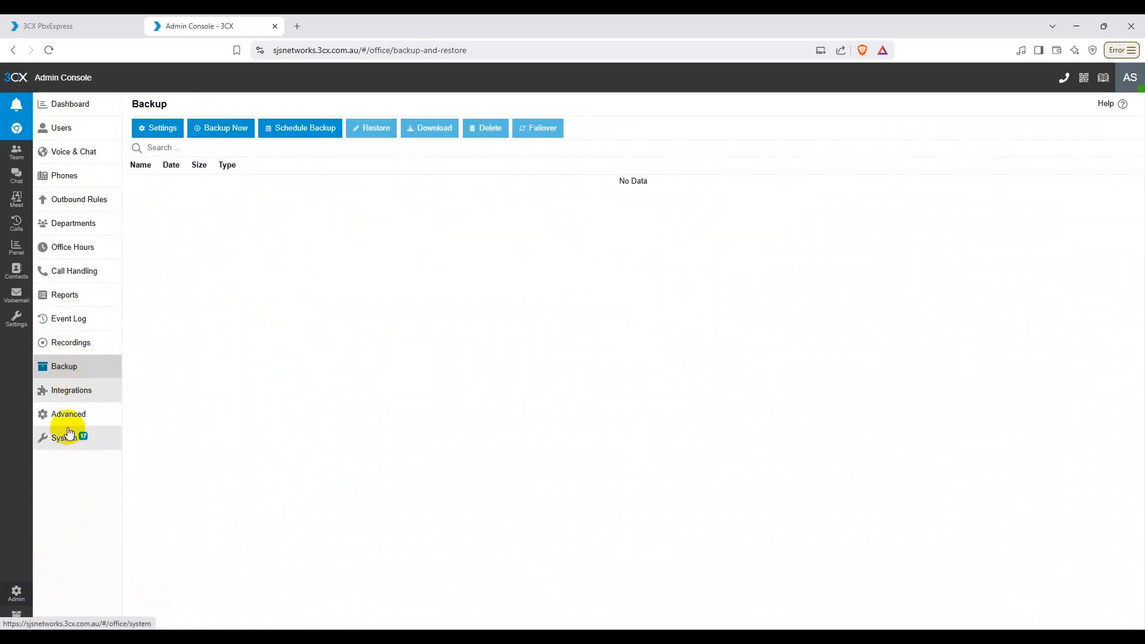
click(67, 412)
click(64, 441)
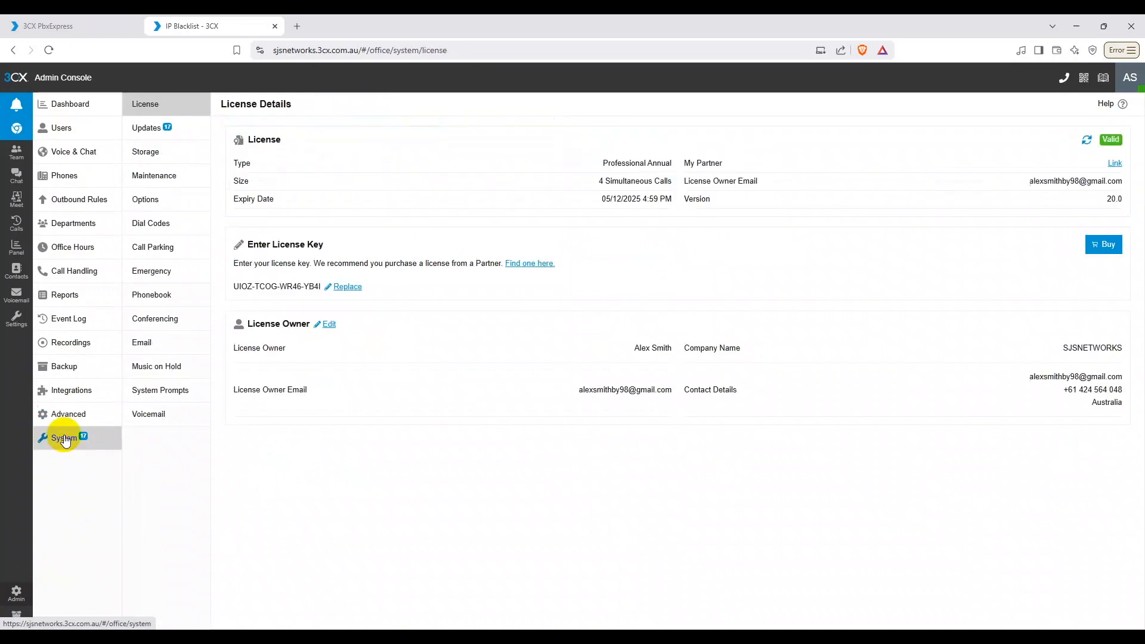
click(90, 159)
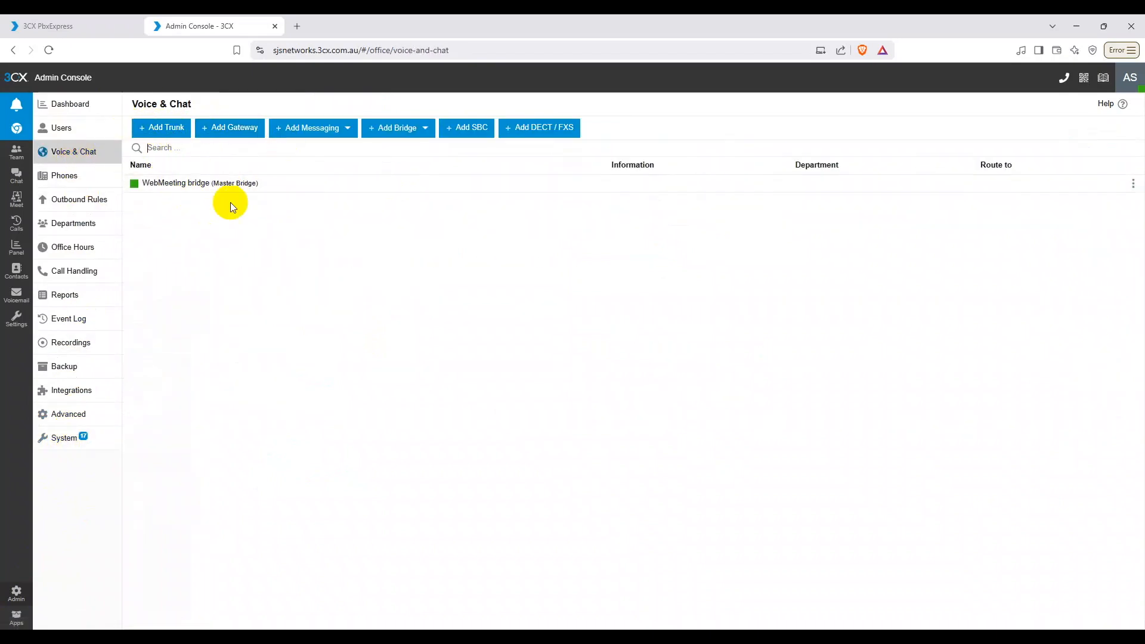
click(71, 134)
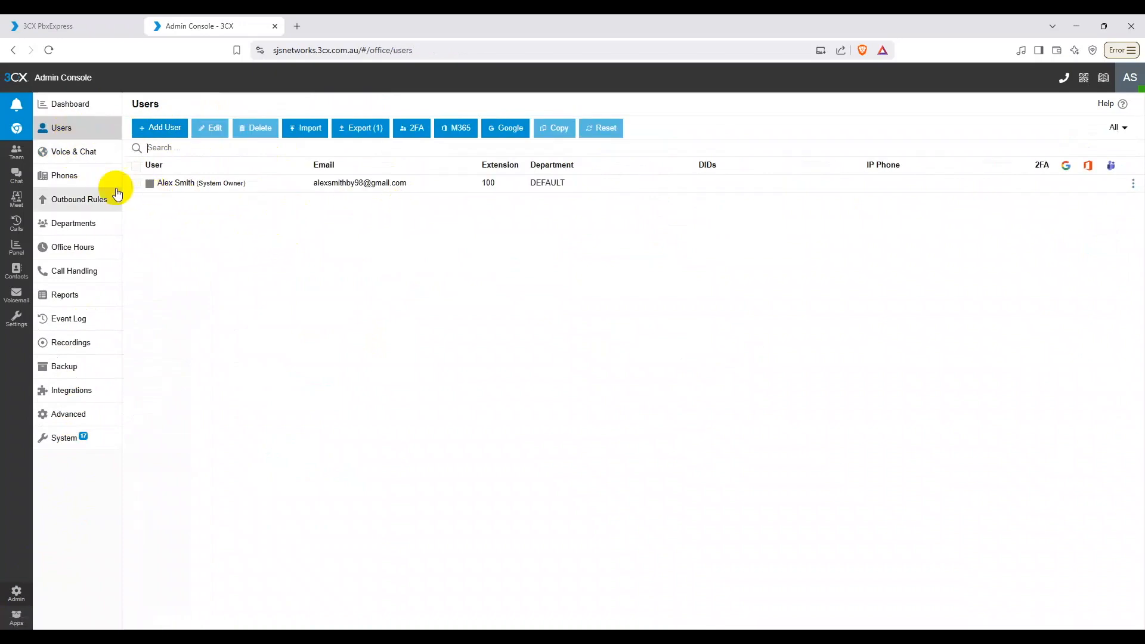
Step: Go from the Users list back to the Admin Console Dashboard
click(69, 104)
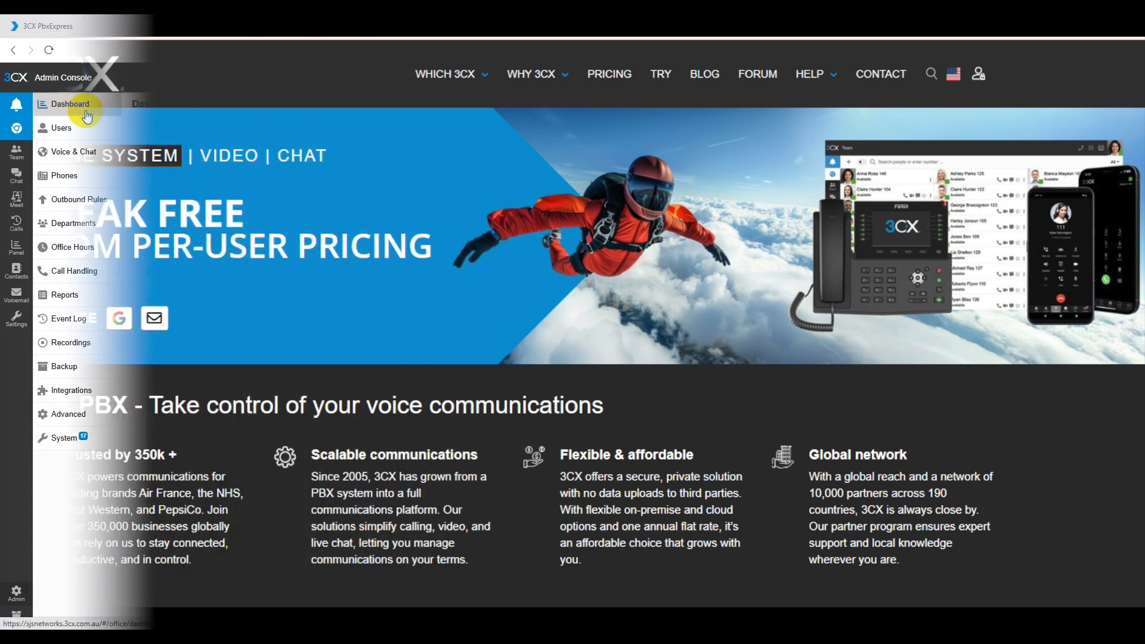